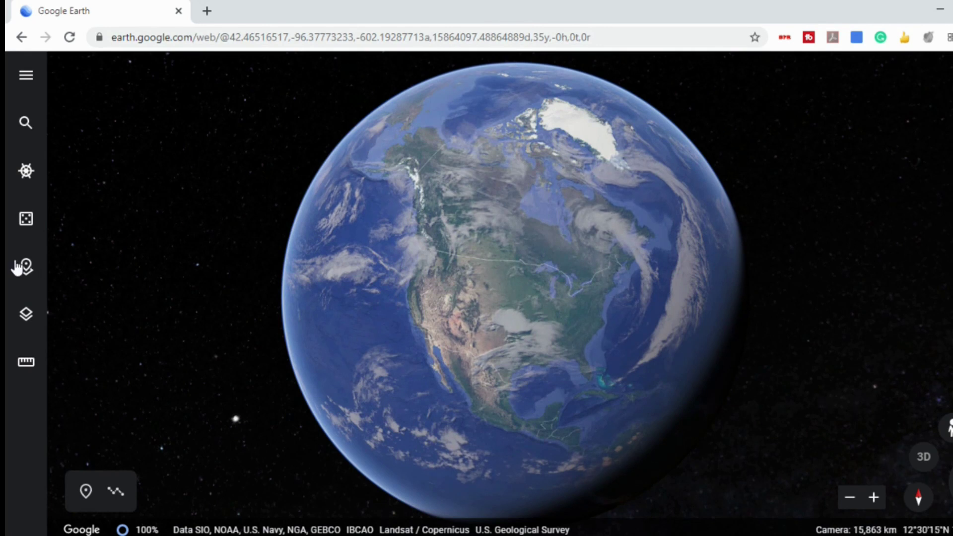
# Step: Search for "statue" and fly to the suggested Statue of Liberty National Monument in New York
pyautogui.click(30, 125)
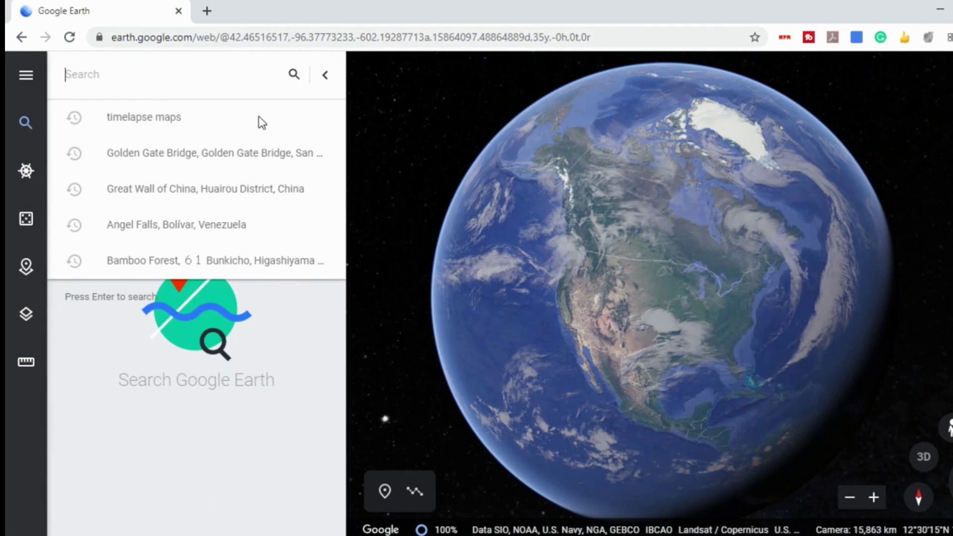
pyautogui.write('statue')
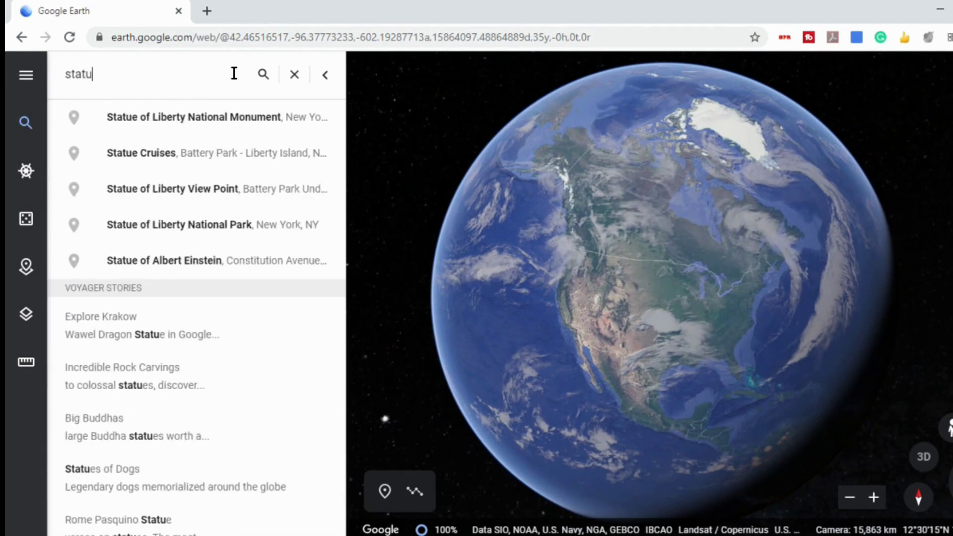
pyautogui.click(238, 124)
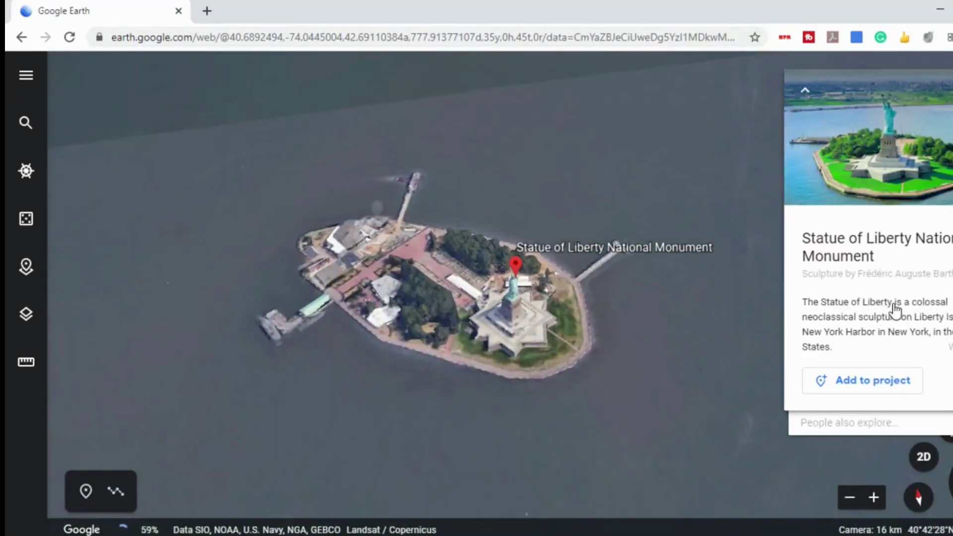
# Step: Read through the Statue of Liberty National Monument's full information page down to its opening hours, and return to the globe
pyautogui.click(892, 304)
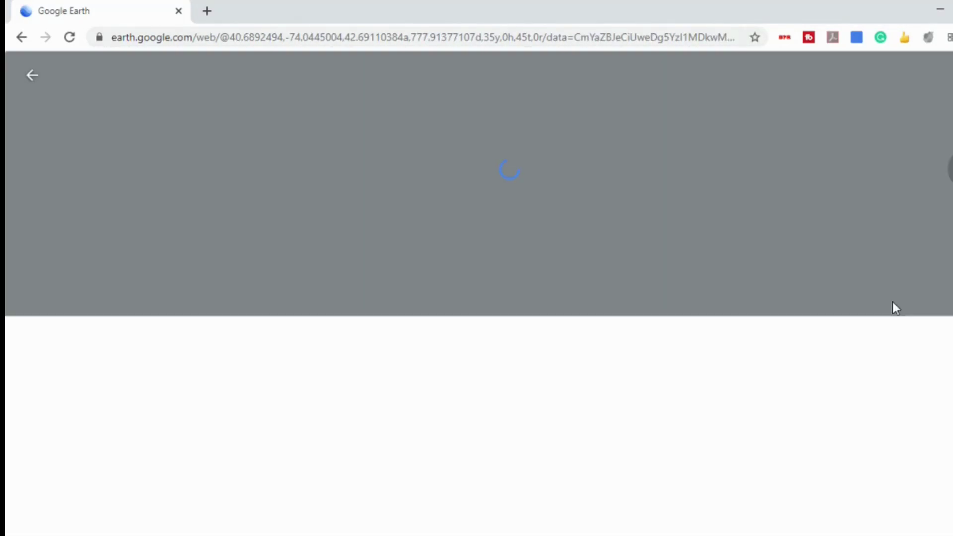
pyautogui.scroll(-5, 413, 320)
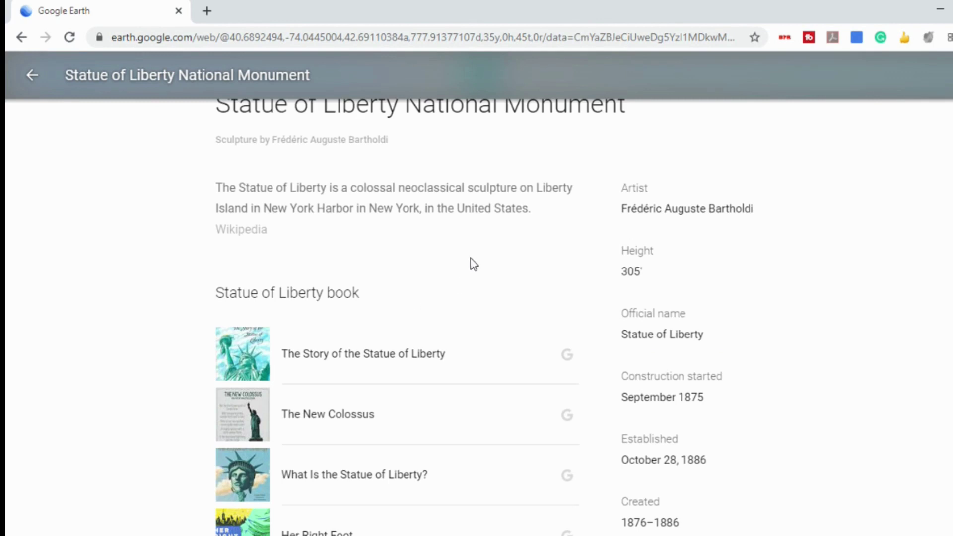
pyautogui.scroll(-10, 473, 263)
pyautogui.scroll(-2, 411, 357)
pyautogui.scroll(-6, 372, 278)
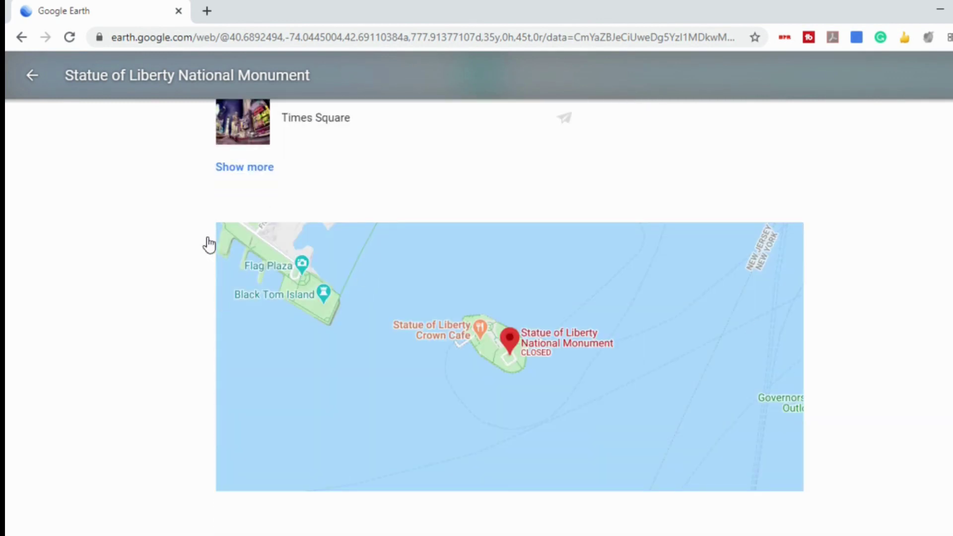
pyautogui.scroll(-5, 217, 237)
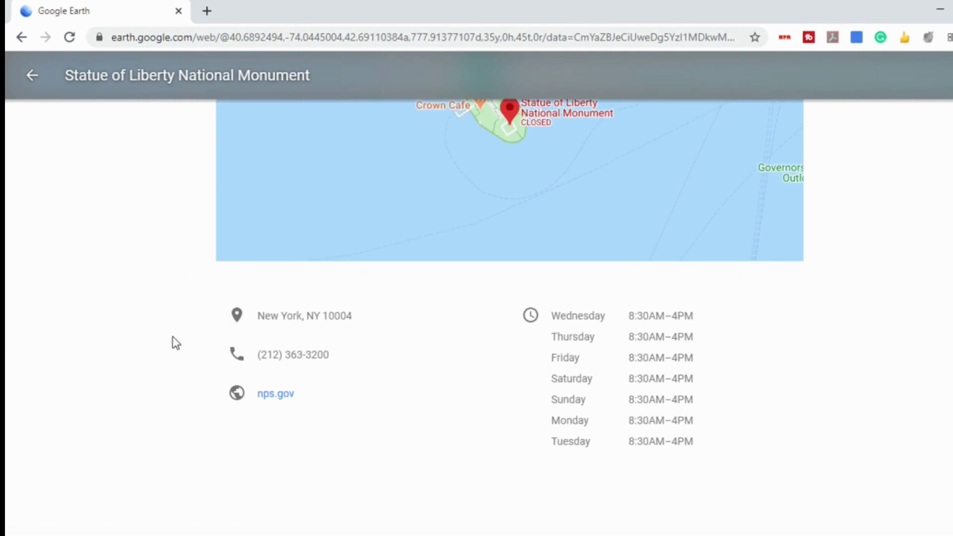
pyautogui.scroll(15, 180, 342)
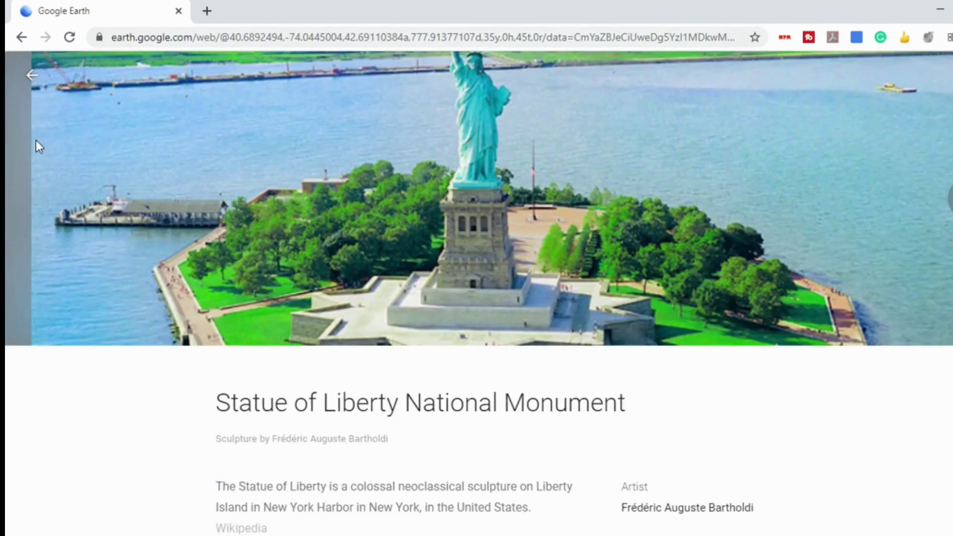
pyautogui.click(945, 183)
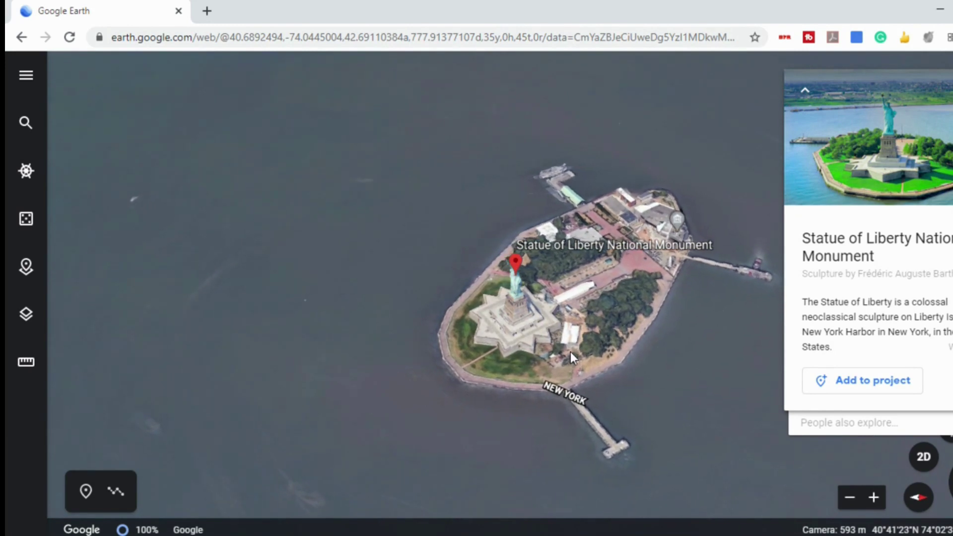
# Step: Examine Liberty Island up close, switching from the 3D view to 2D and back to 3D
pyautogui.scroll(-5, 571, 351)
pyautogui.scroll(3, 558, 343)
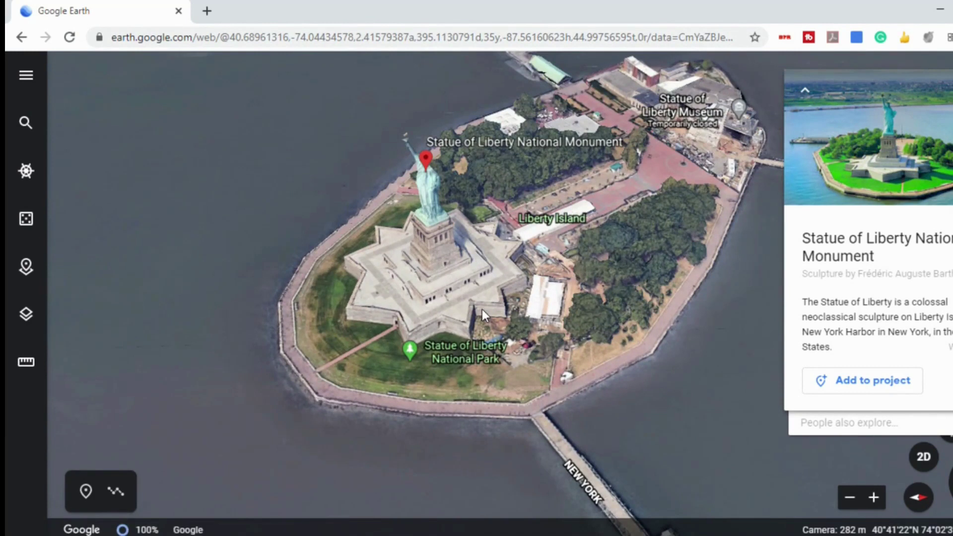
pyautogui.moveTo(481, 309); pyautogui.dragTo(514, 358)
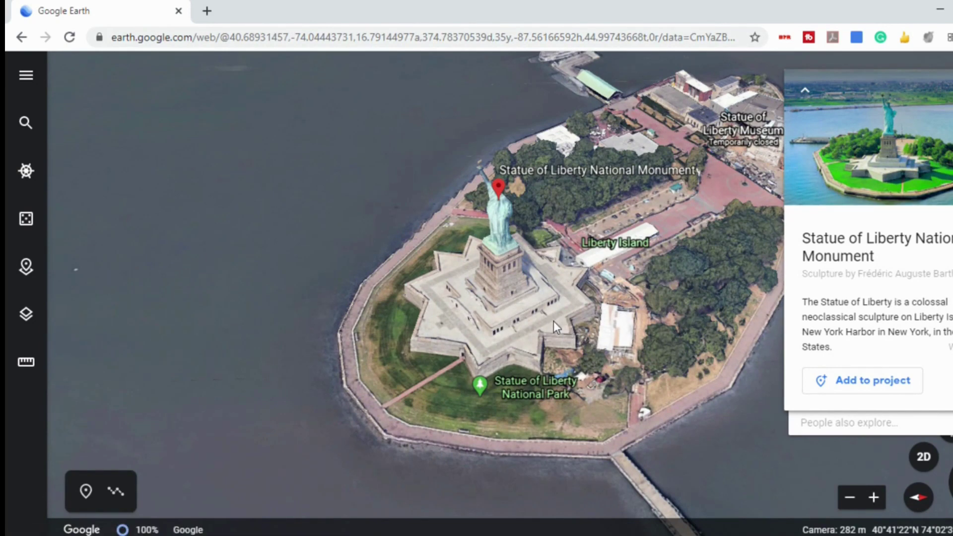
pyautogui.press('o')
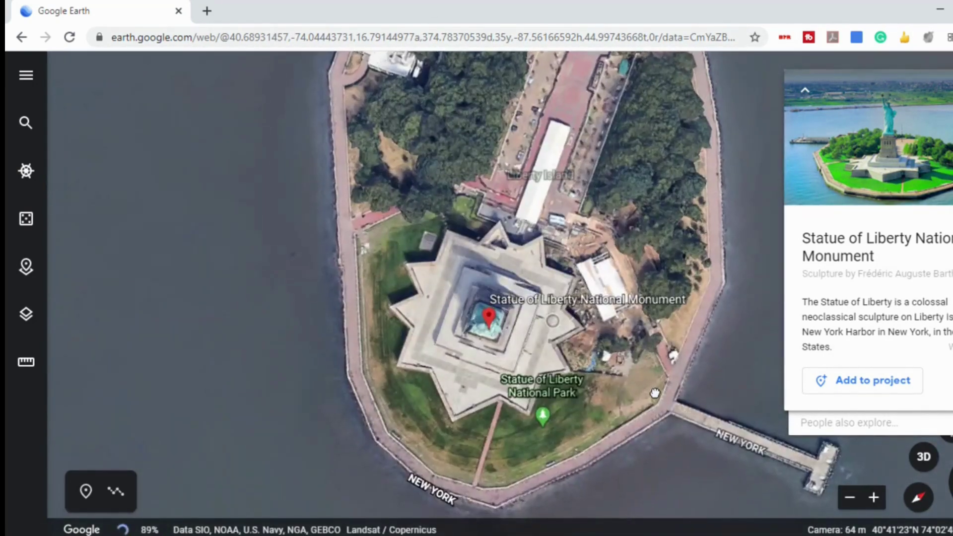
pyautogui.press('o')
pyautogui.scroll(4, 559, 290)
pyautogui.scroll(-5, 557, 288)
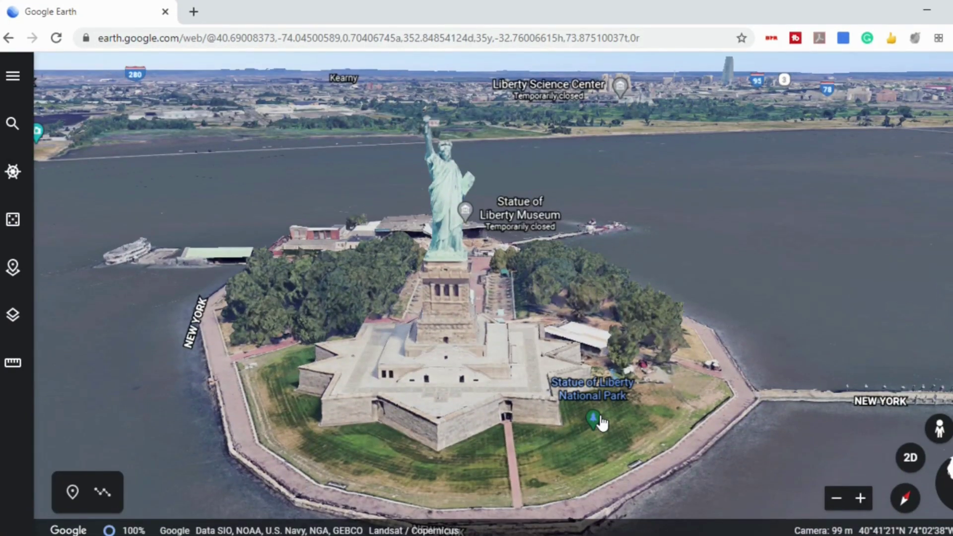
# Step: Enter a Street View photo sphere in front of the statue's pedestal, look up at the monument, and return to the 3D globe
pyautogui.click(939, 429)
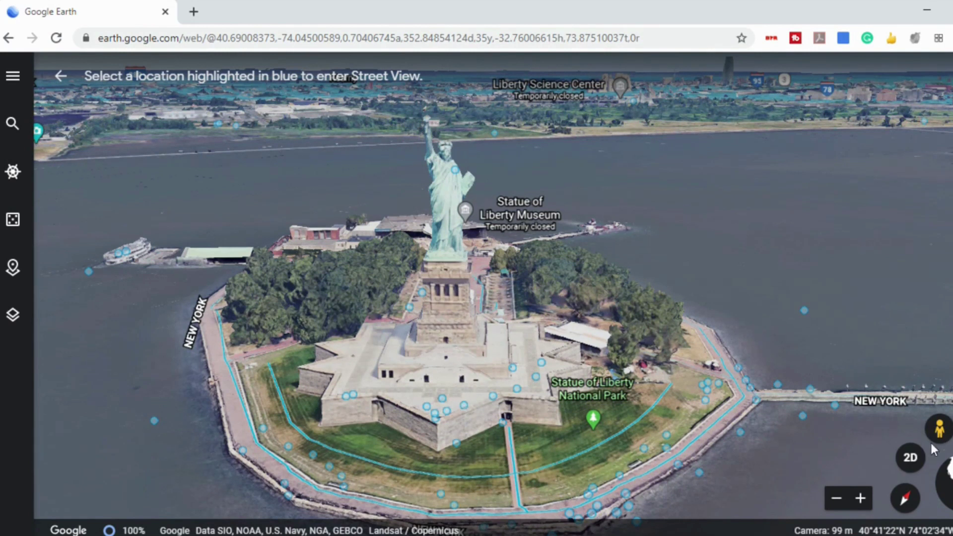
pyautogui.moveTo(938, 430); pyautogui.dragTo(435, 413)
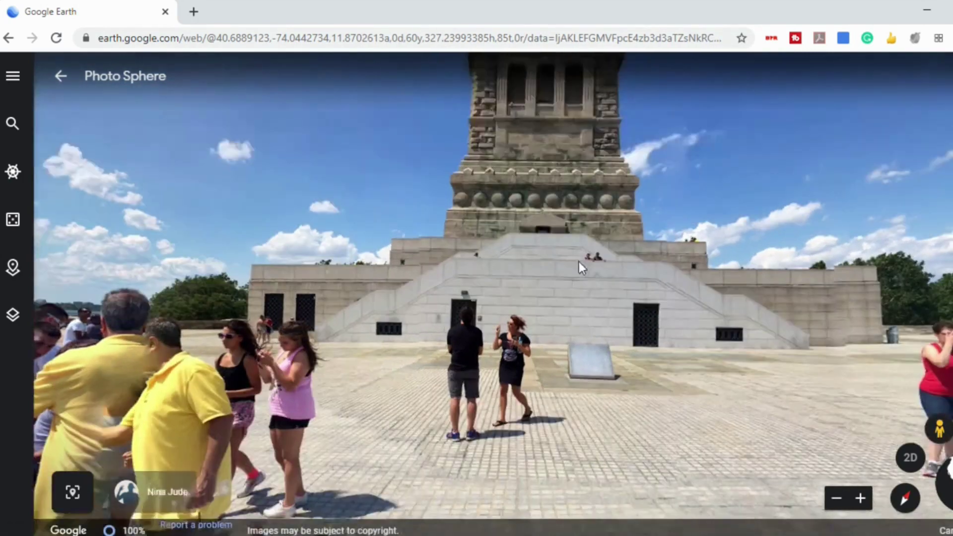
pyautogui.moveTo(578, 261); pyautogui.dragTo(541, 475)
pyautogui.click(60, 76)
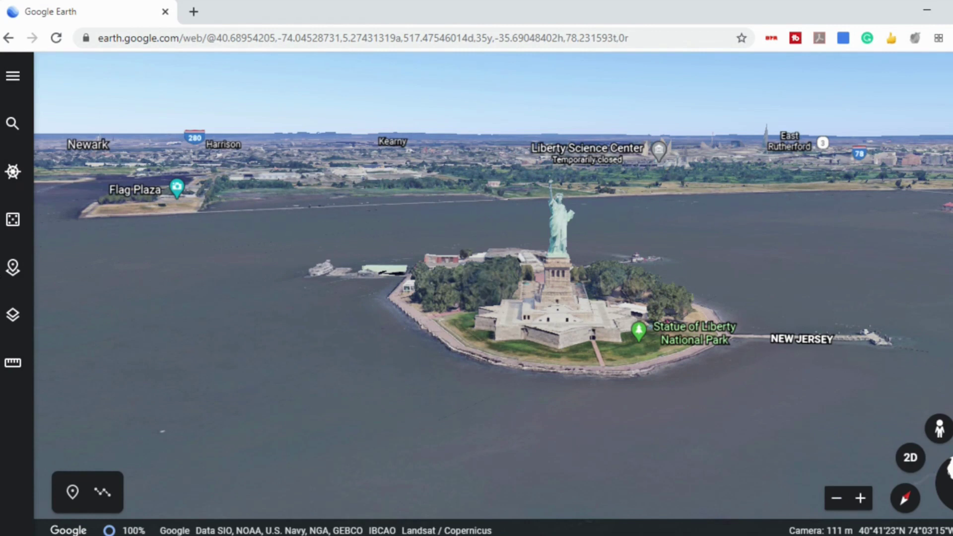
# Step: Create a new project in Google Drive and title it NY, leaving the description empty
pyautogui.click(15, 271)
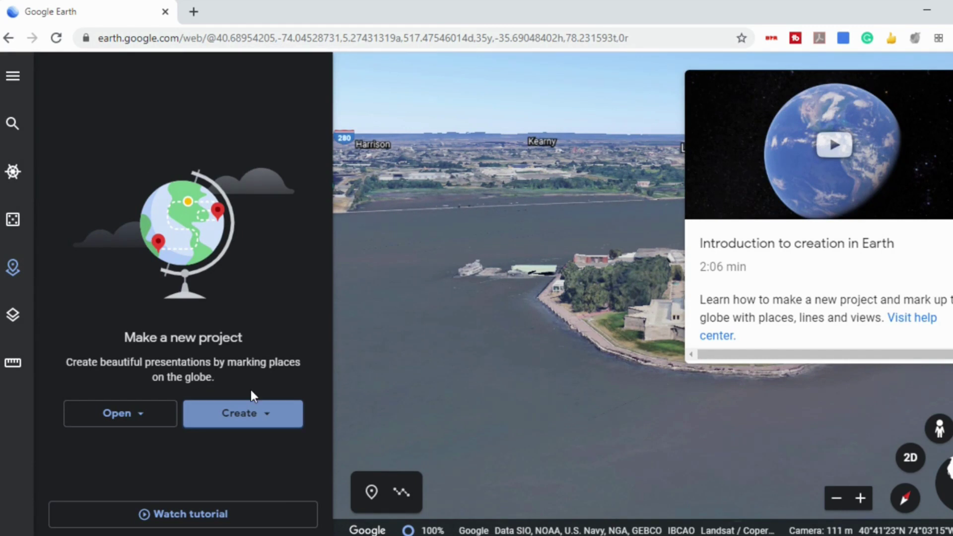
pyautogui.click(265, 421)
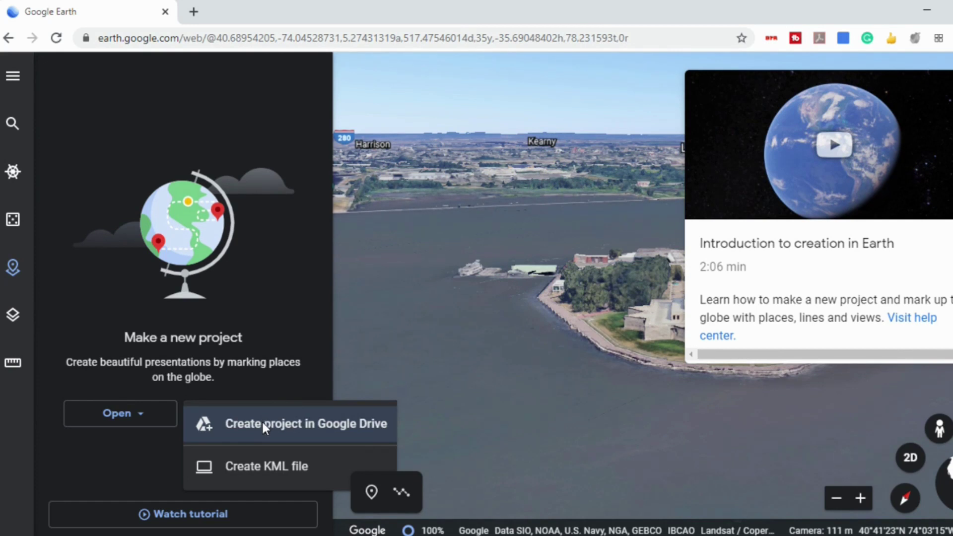
pyautogui.click(263, 422)
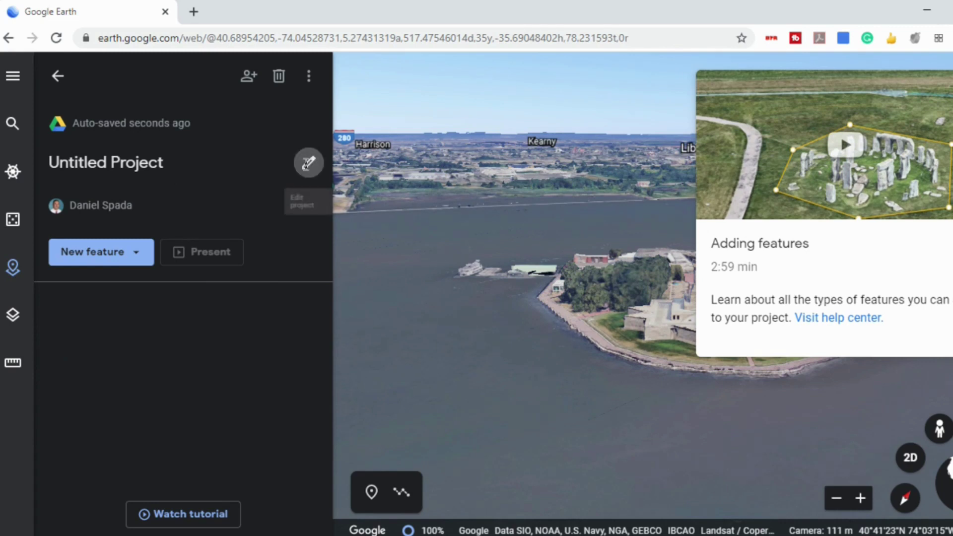
pyautogui.click(308, 162)
pyautogui.write('NY')
pyautogui.press('Tab')
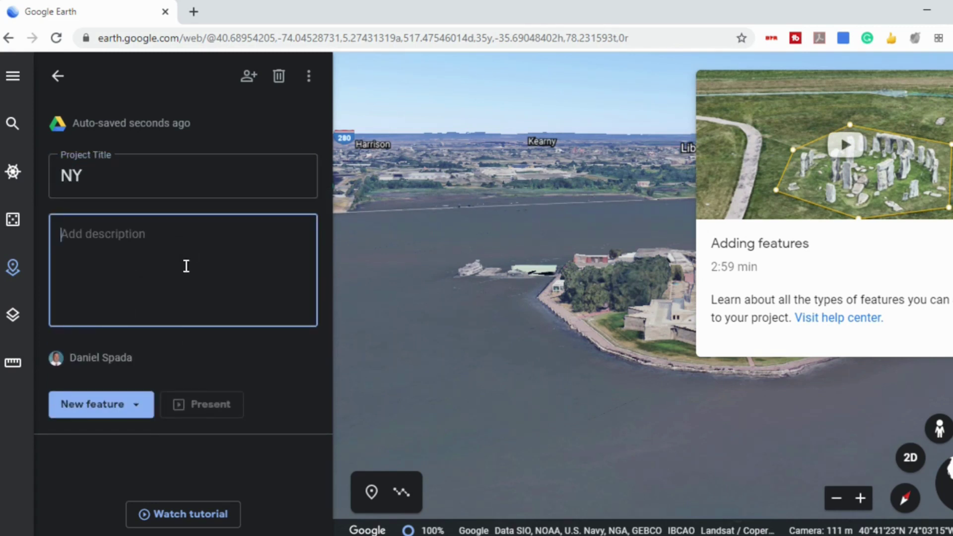
pyautogui.click(173, 377)
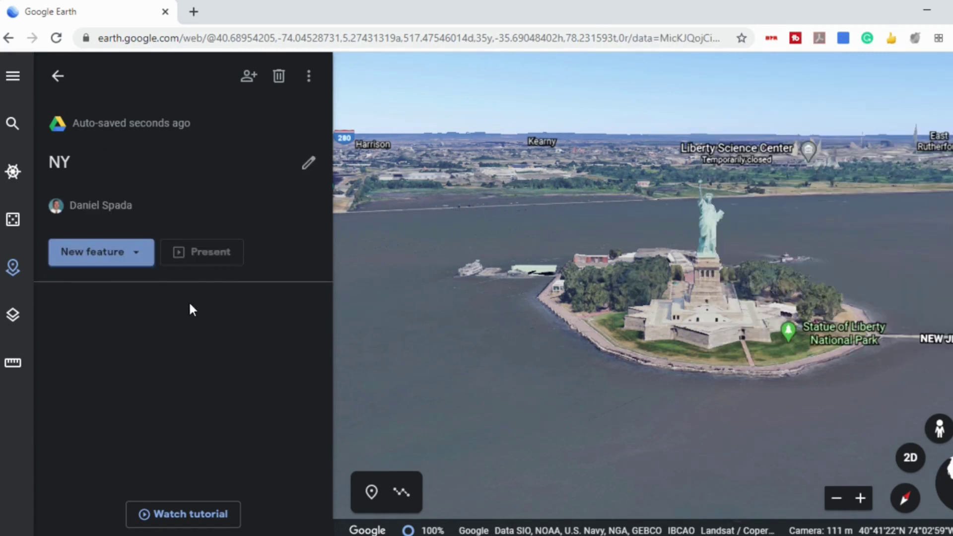
# Step: Add Statue of Liberty National Park from its map marker to the NY project and open the place for editing
pyautogui.click(138, 253)
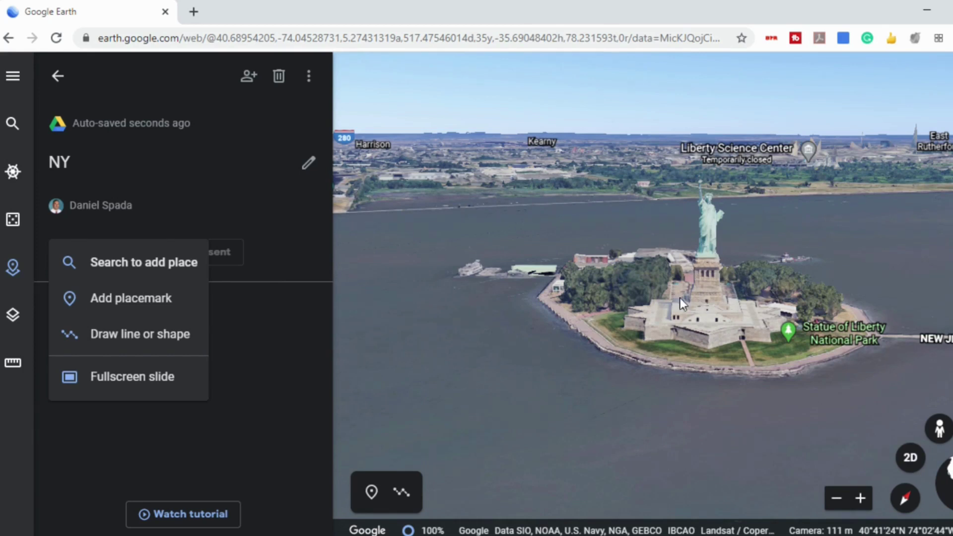
pyautogui.click(789, 333)
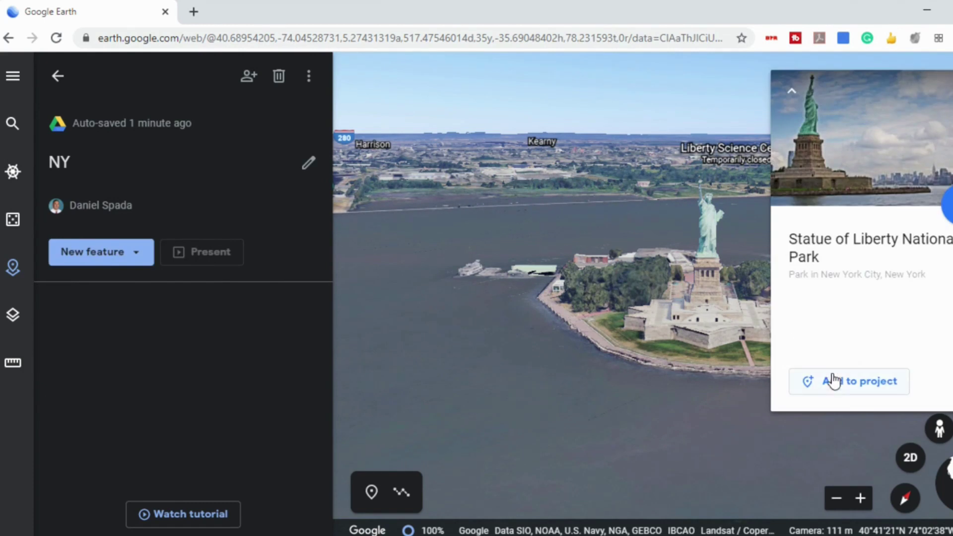
pyautogui.click(857, 389)
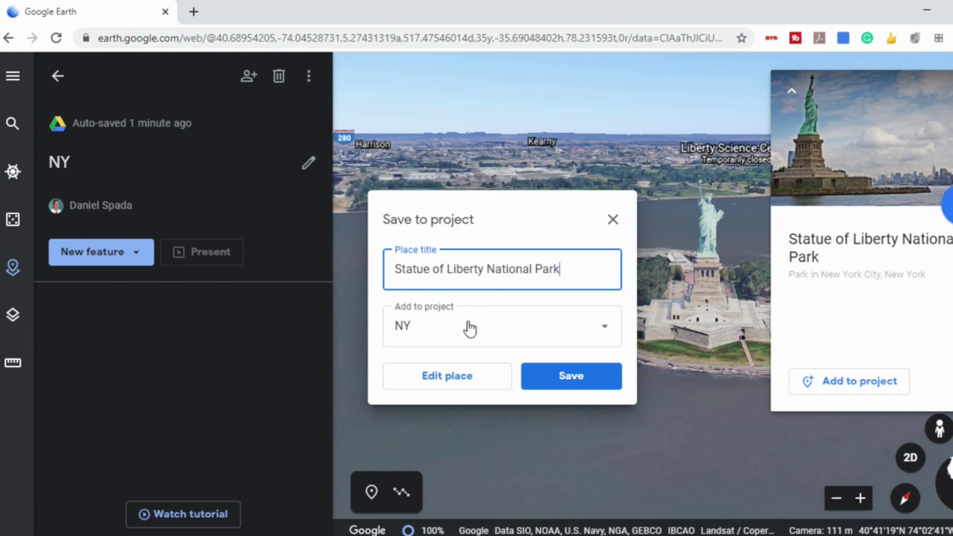
pyautogui.click(448, 382)
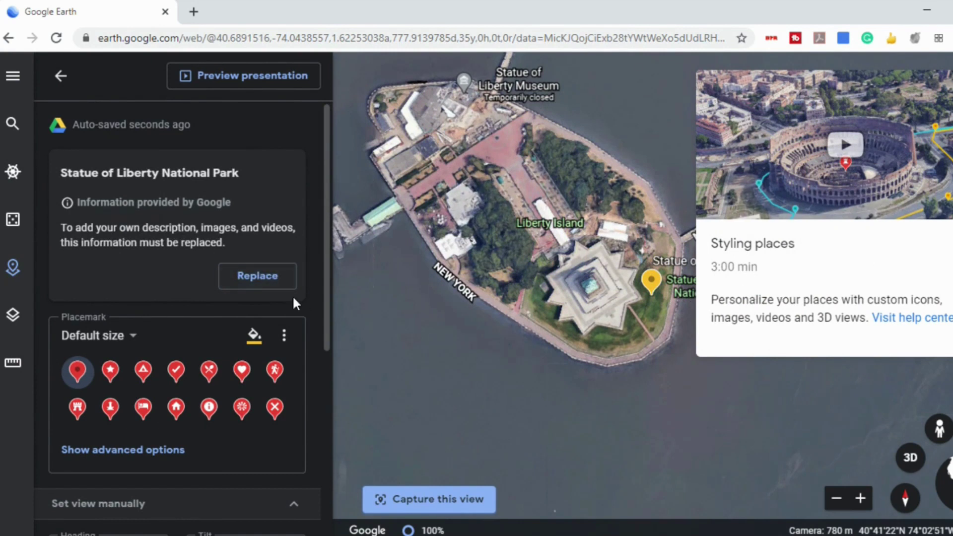
# Step: Replace the Google-provided place information and add the close-up photo of the statue's face from a Google image search for "Statue of Liberty"
pyautogui.click(275, 276)
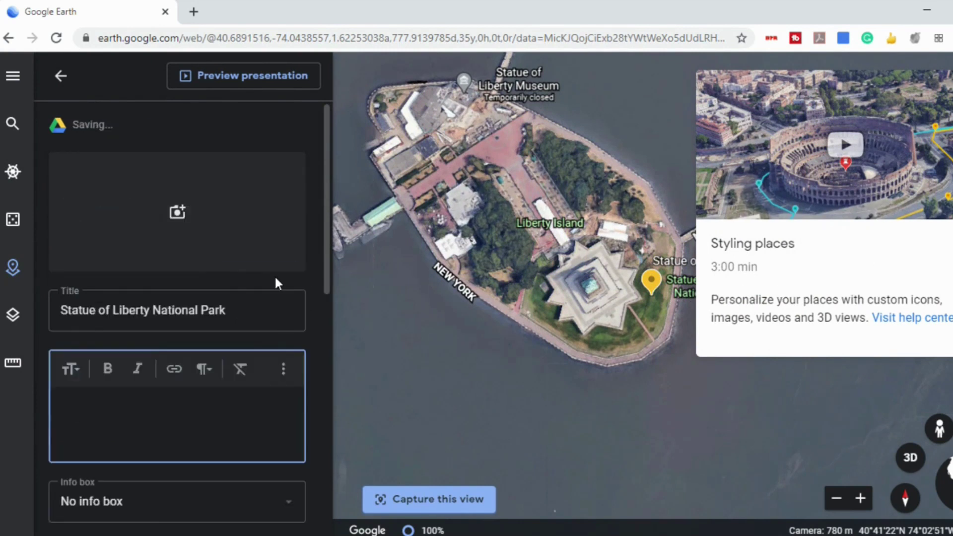
pyautogui.click(180, 211)
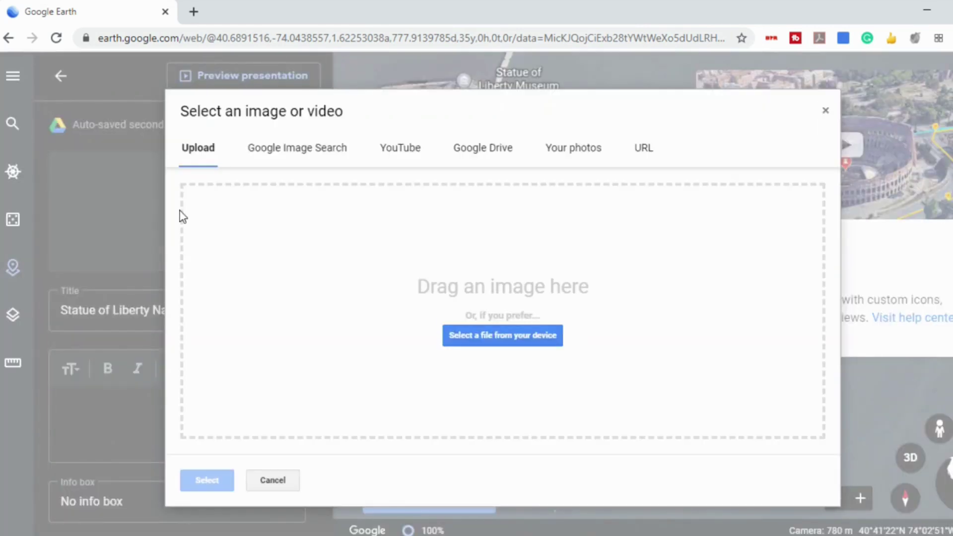
pyautogui.click(329, 158)
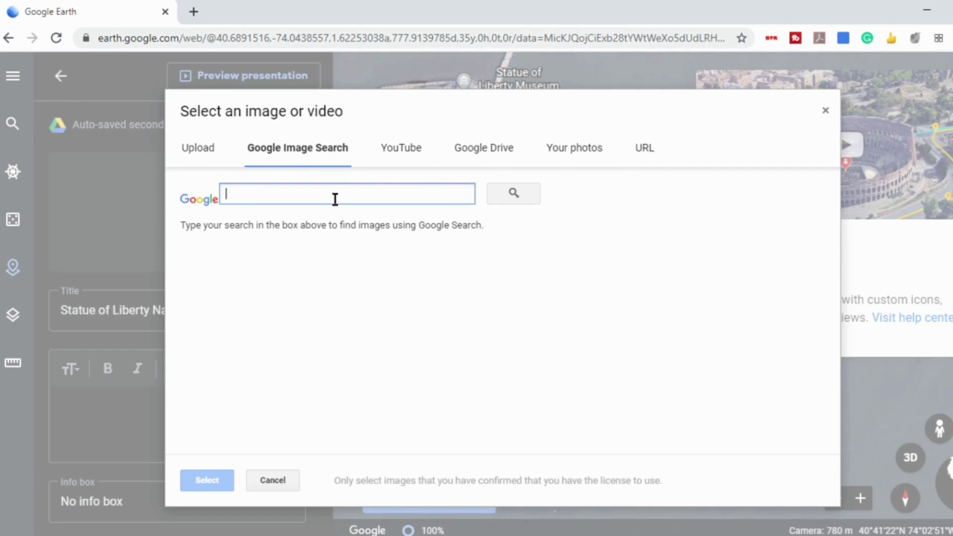
pyautogui.write('Statue')
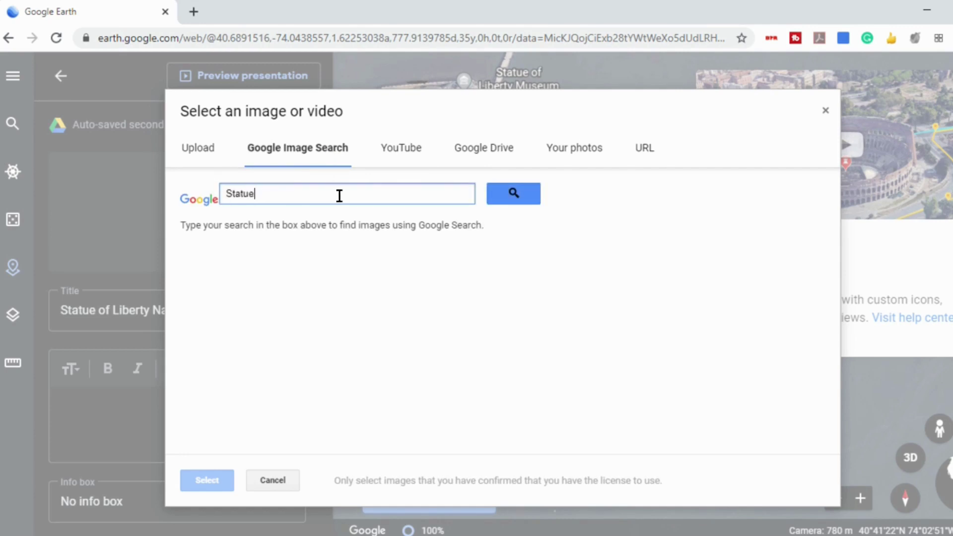
pyautogui.write(' of Liberty')
pyautogui.press('Return')
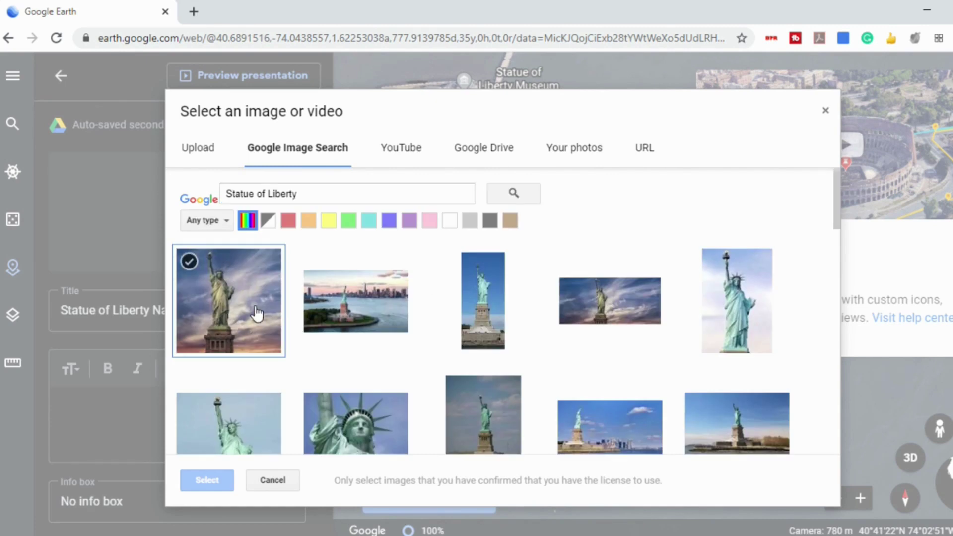
pyautogui.click(320, 422)
pyautogui.click(227, 479)
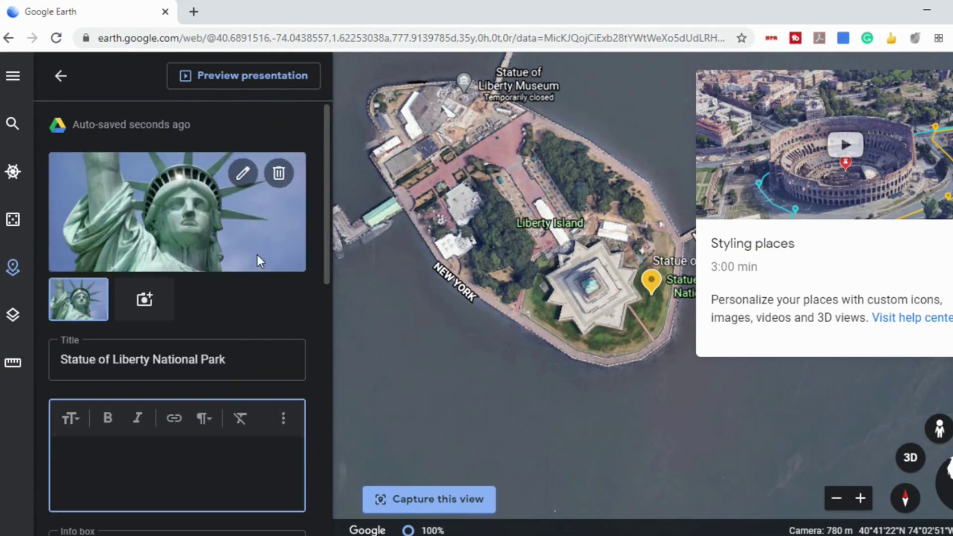
# Step: Change the park's placemark to the monument icon and colour it dark blue
pyautogui.scroll(-3, 102, 284)
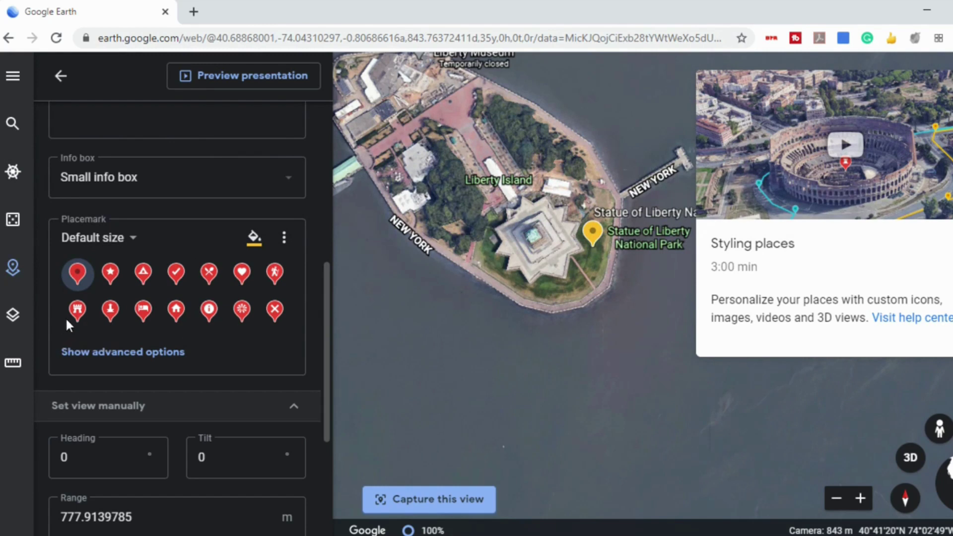
pyautogui.click(110, 312)
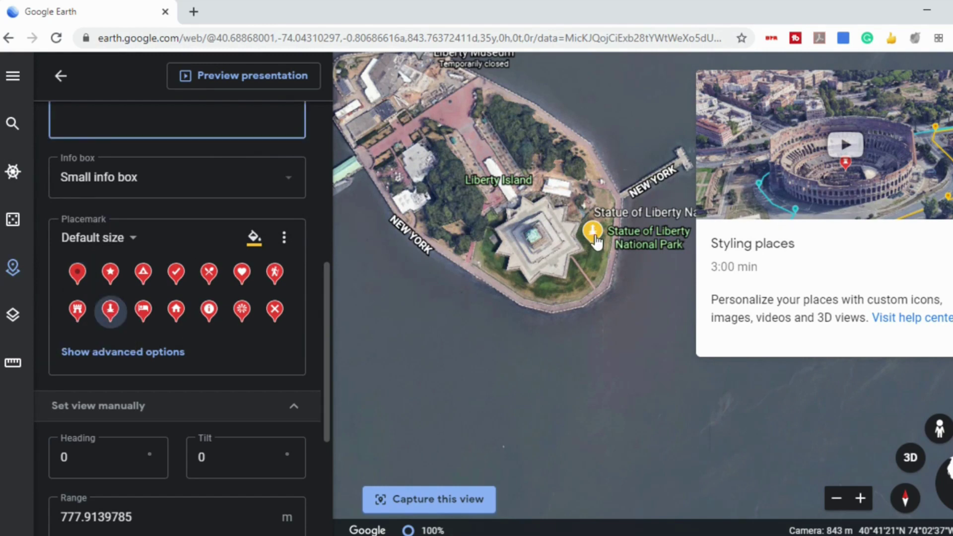
pyautogui.click(254, 238)
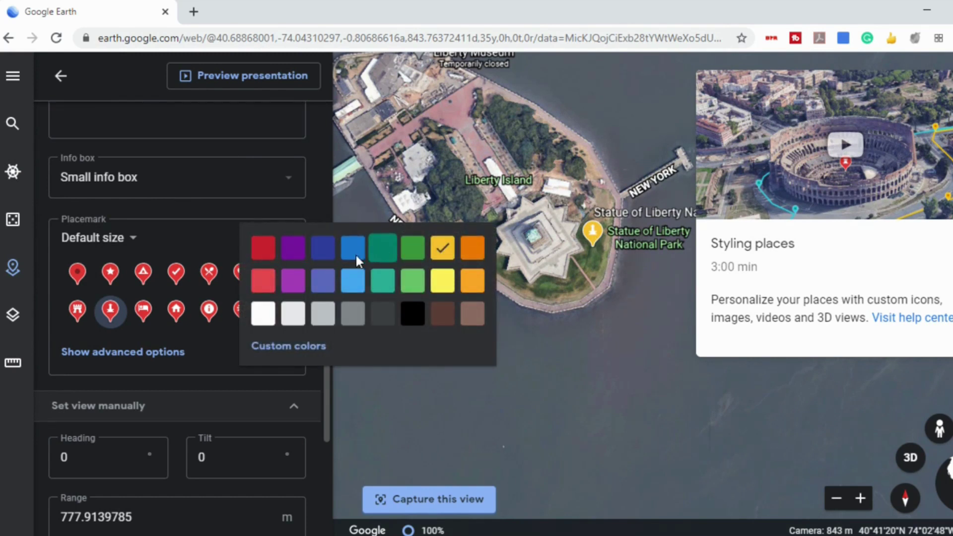
pyautogui.click(330, 250)
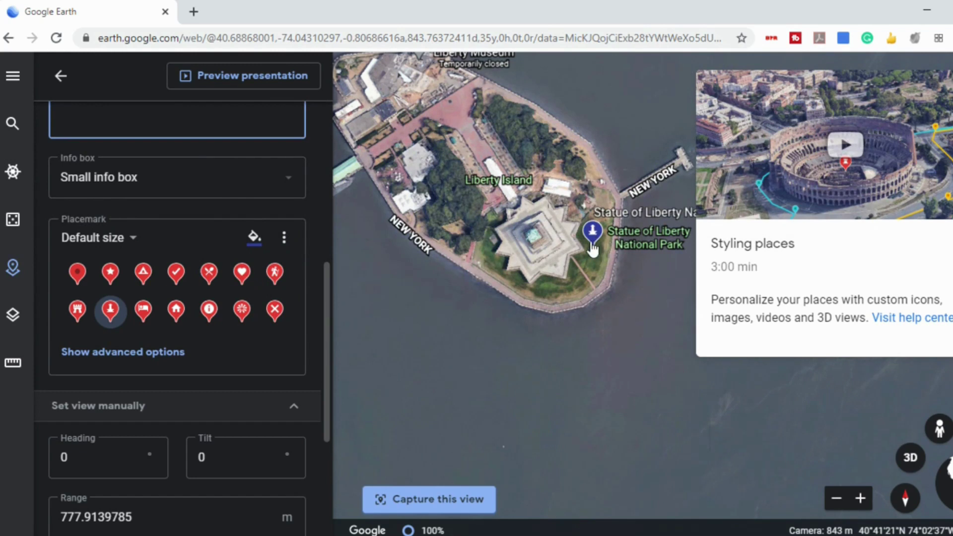
# Step: Reopen Statue of Liberty National Park for editing and capture a tilted 3D close-up facing the statue as its view
pyautogui.click(482, 397)
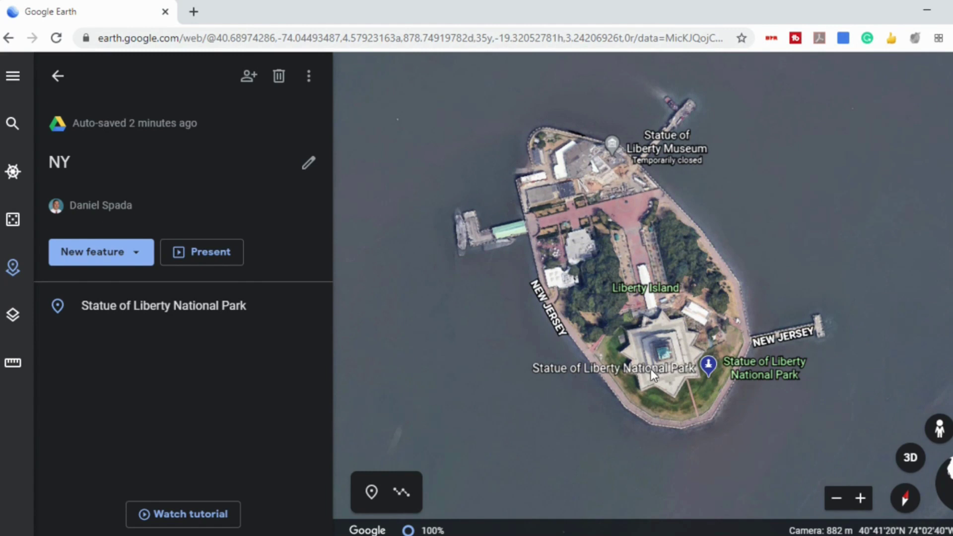
pyautogui.moveTo(195, 308)
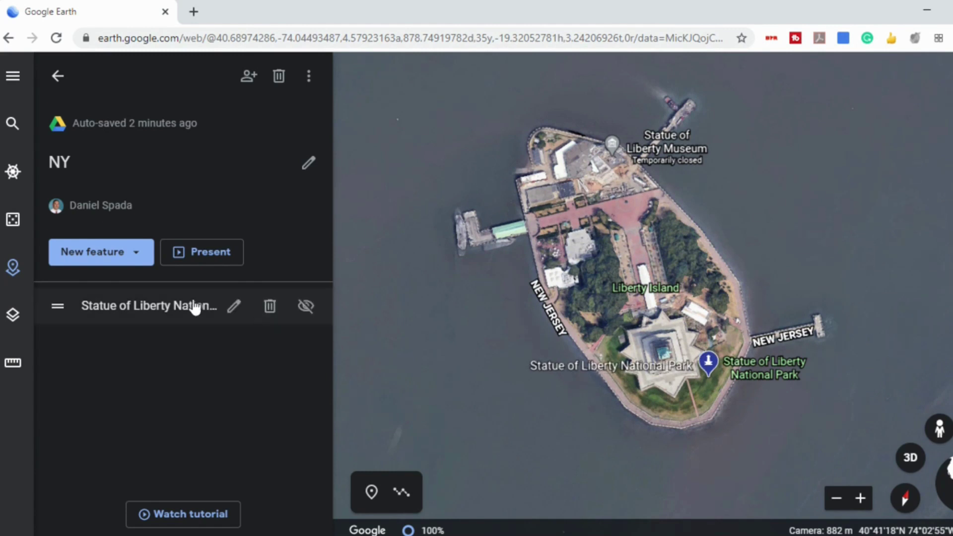
pyautogui.click(233, 306)
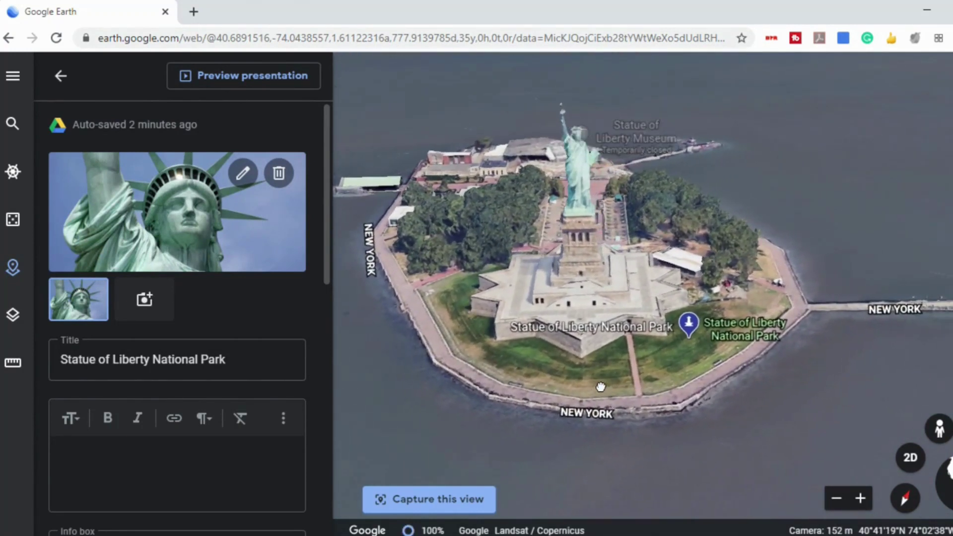
pyautogui.moveTo(574, 266); pyautogui.dragTo(623, 314)
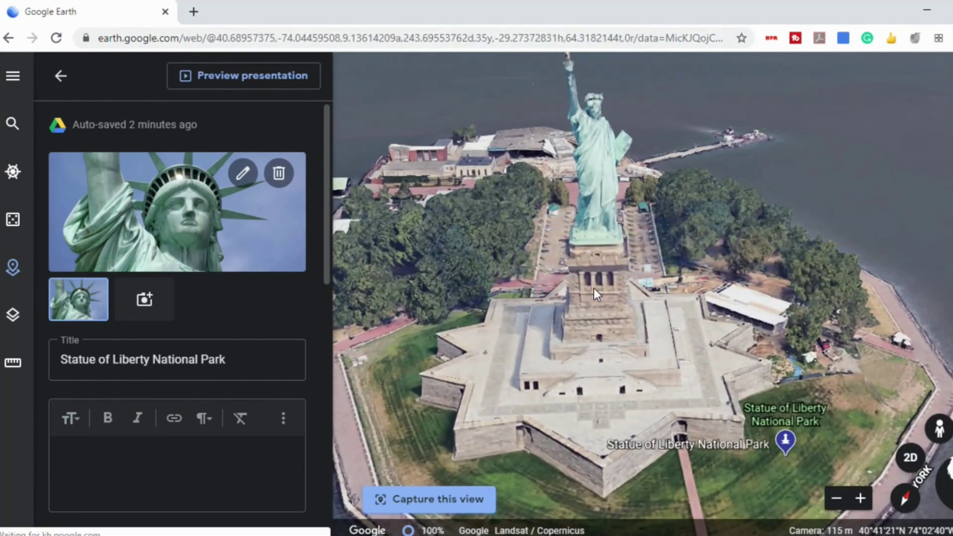
pyautogui.click(427, 500)
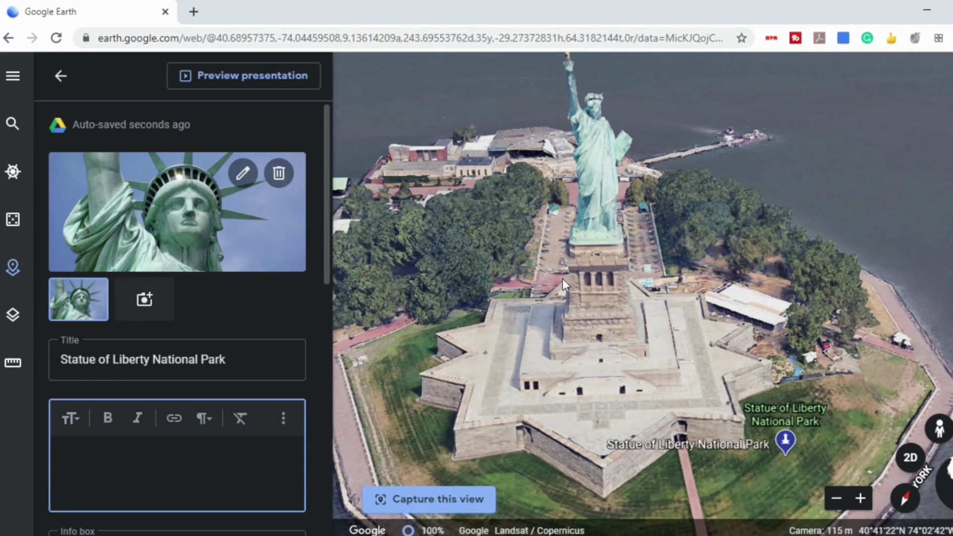
# Step: Shift the map away from the statue, preview the presentation to check the captured view, and return to editing the place
pyautogui.moveTo(561, 278); pyautogui.dragTo(717, 274)
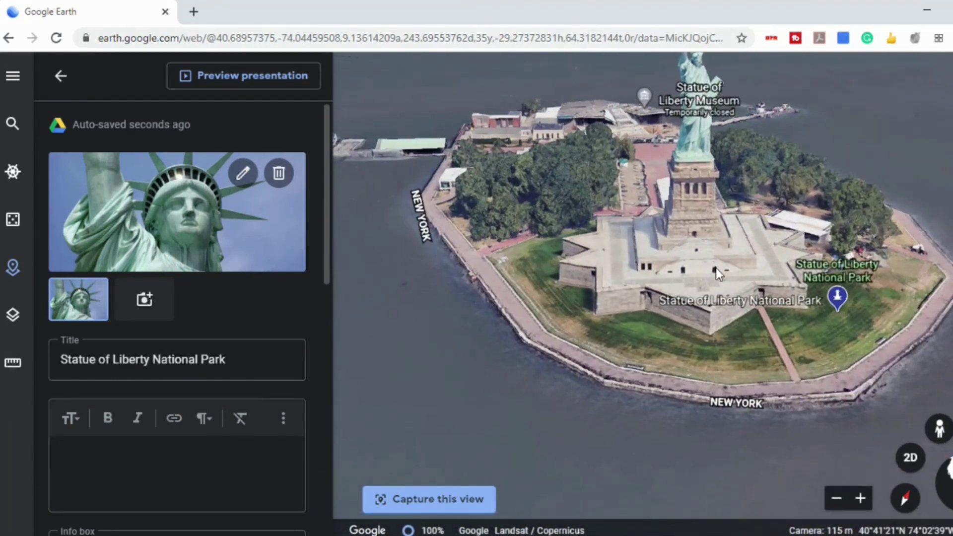
pyautogui.moveTo(940, 428); pyautogui.dragTo(742, 344)
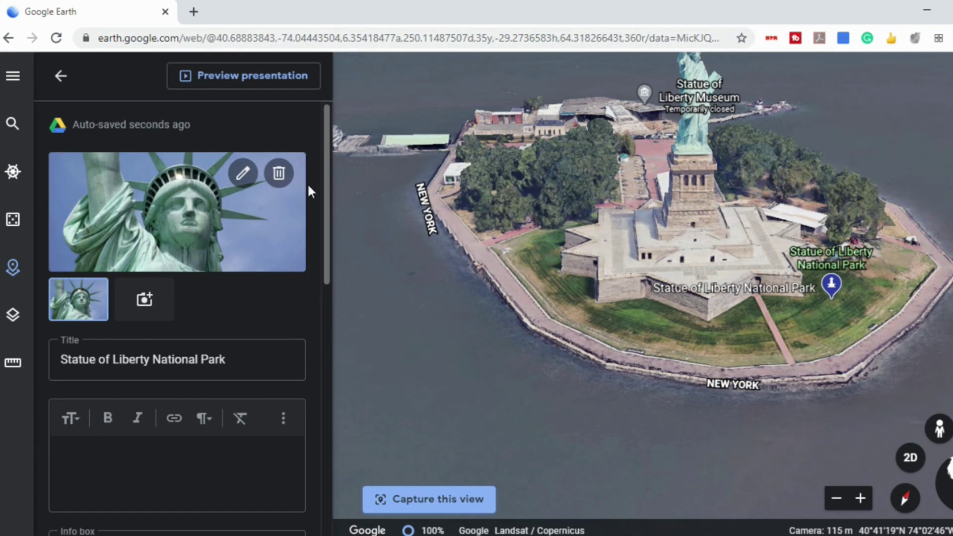
pyautogui.click(221, 76)
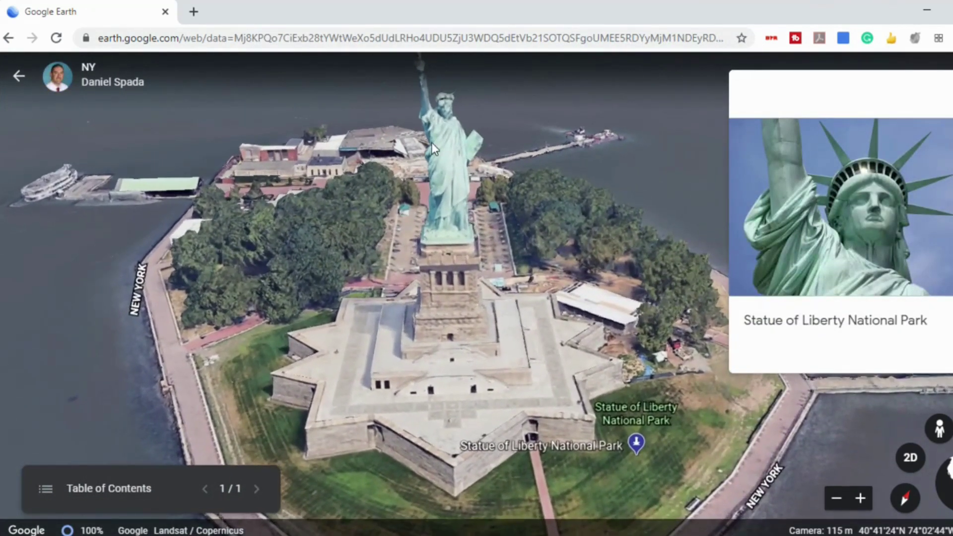
pyautogui.click(23, 78)
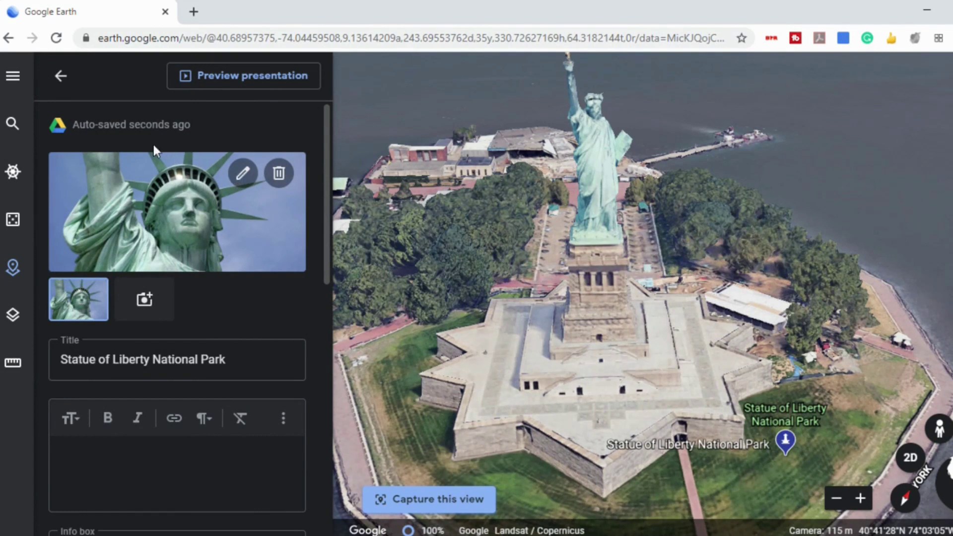
# Step: Search for the Empire State Building, add it to the NY project, and replace its Google-provided information
pyautogui.click(63, 76)
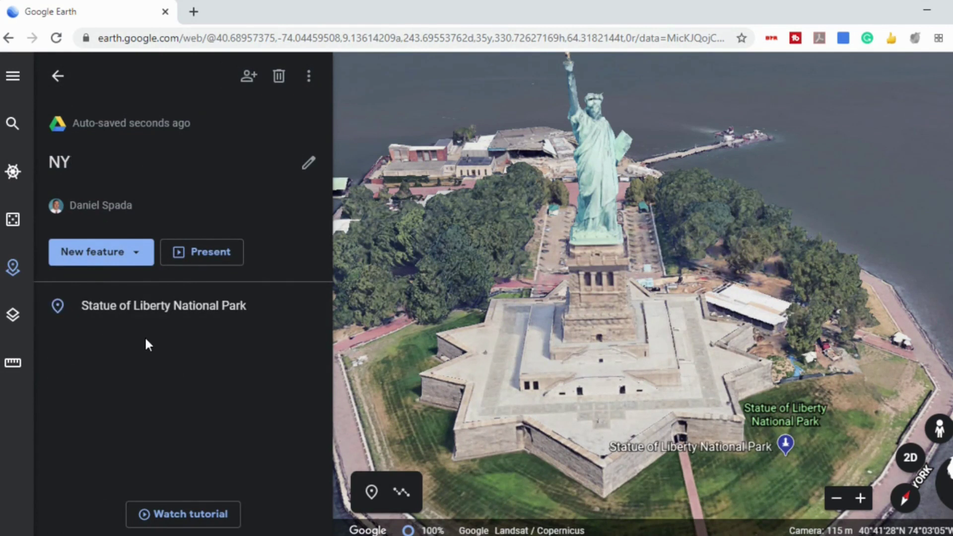
pyautogui.click(119, 254)
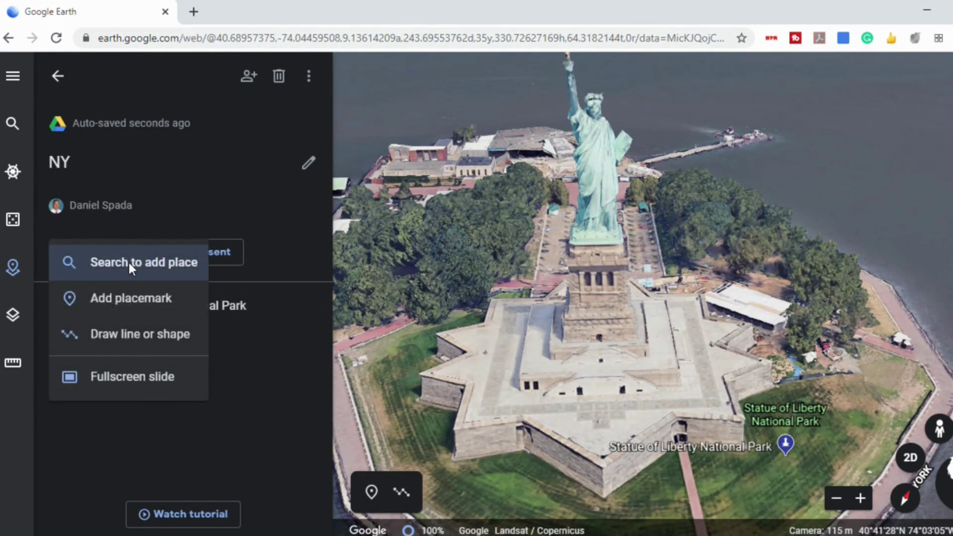
pyautogui.click(129, 265)
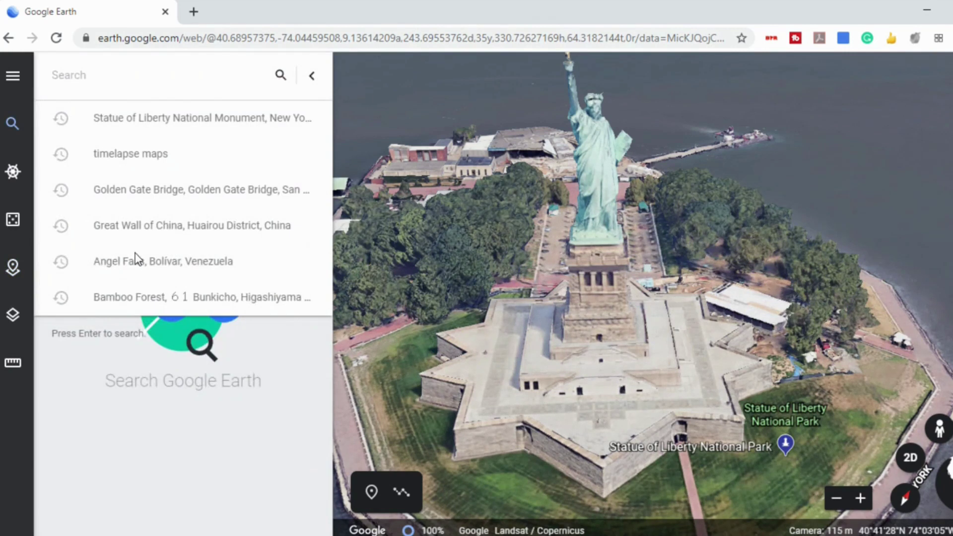
pyautogui.write('empire')
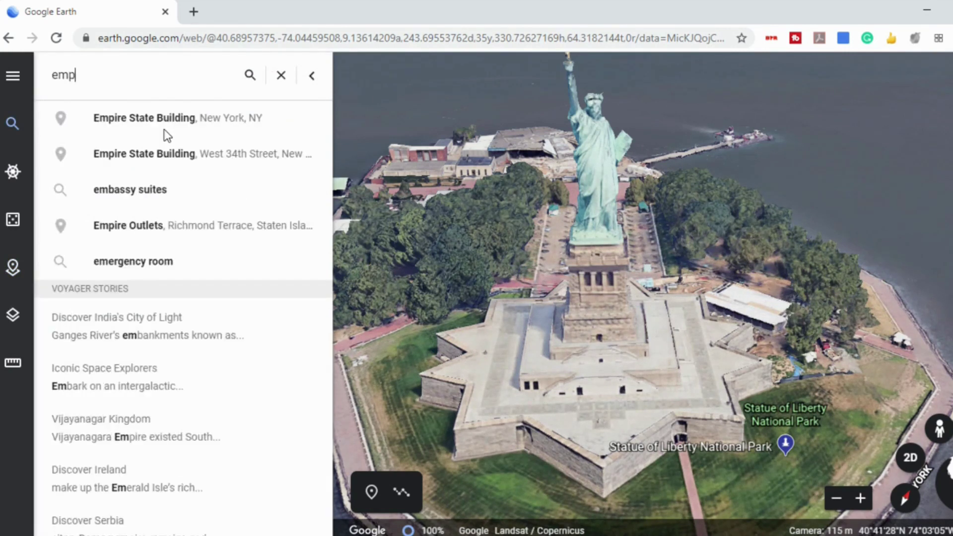
pyautogui.click(168, 131)
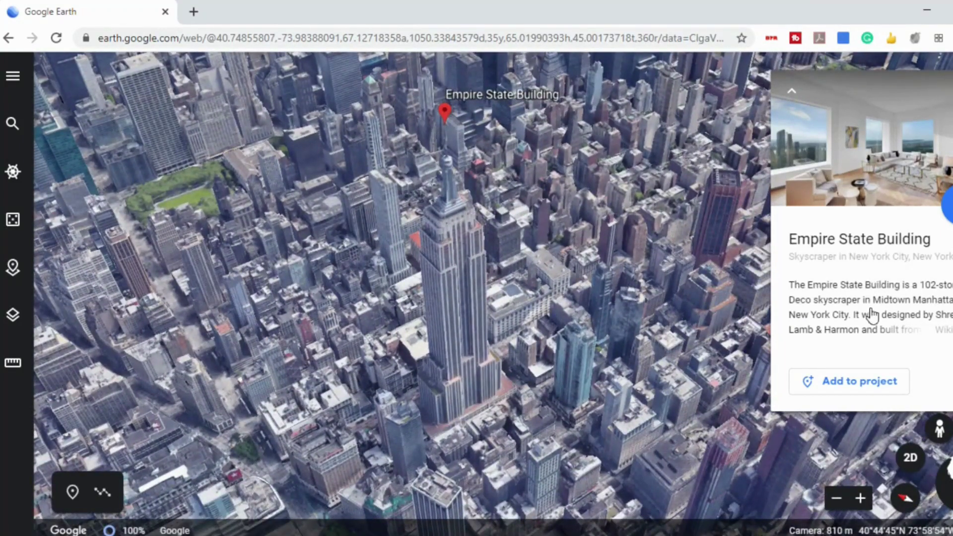
pyautogui.click(869, 387)
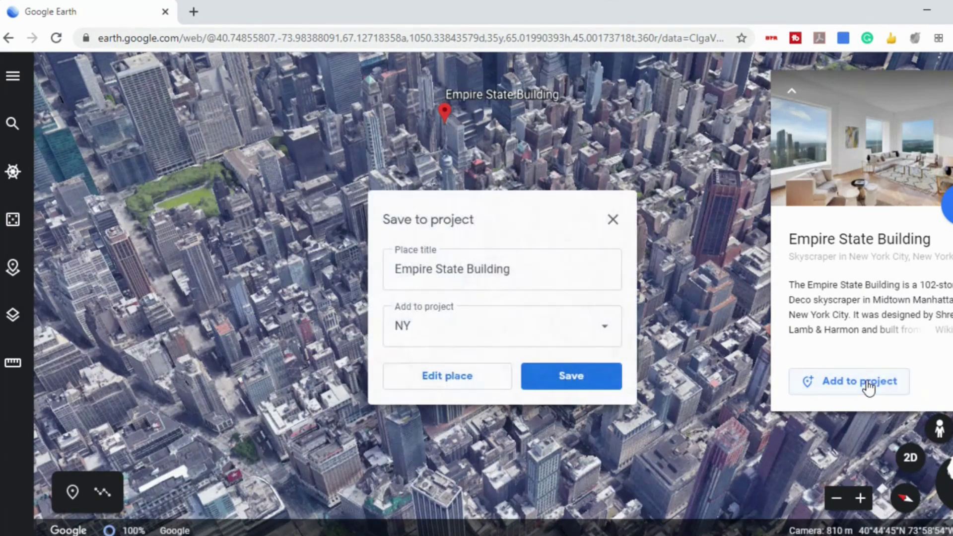
pyautogui.click(475, 375)
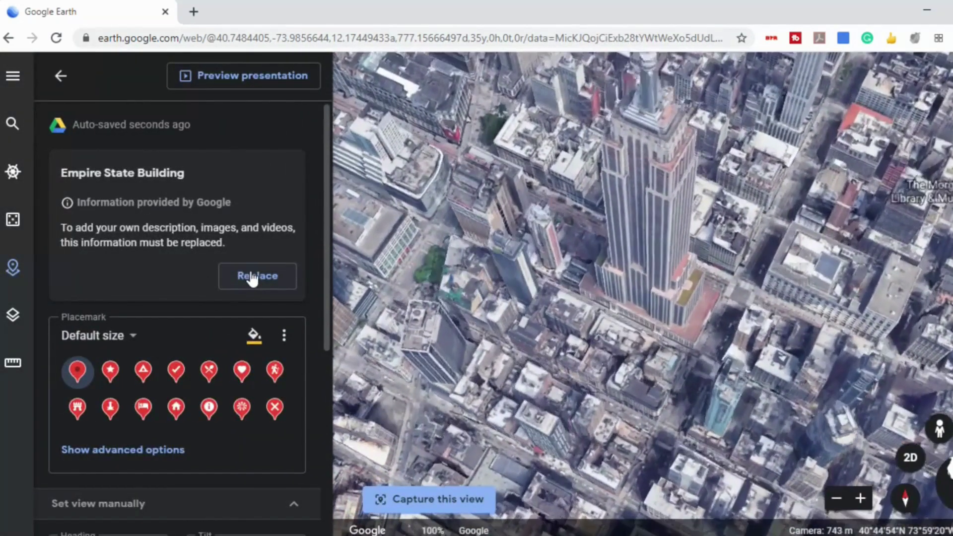
pyautogui.click(250, 275)
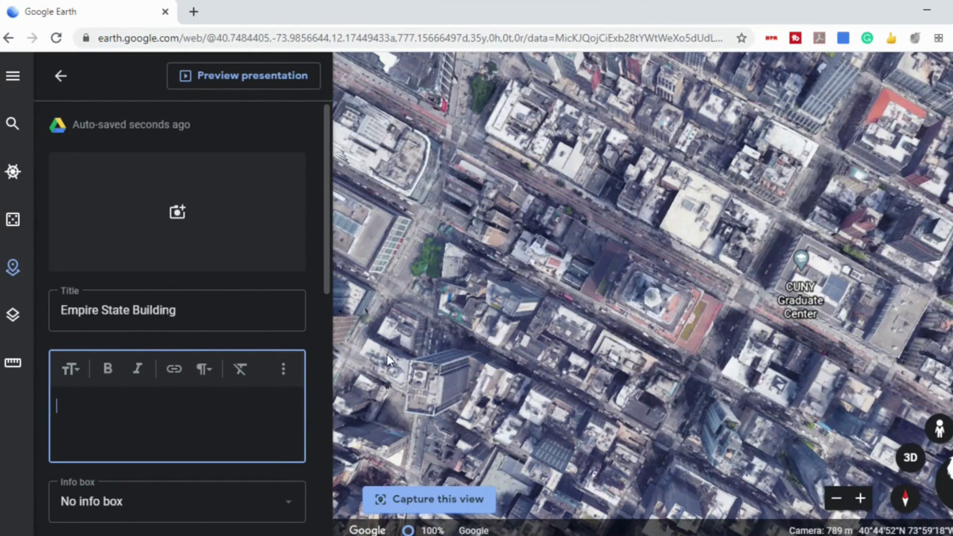
# Step: Enter the Street View Photo Sphere at the top of the Empire State Building and capture its view across the city to the horizon
pyautogui.scroll(-5, 259, 412)
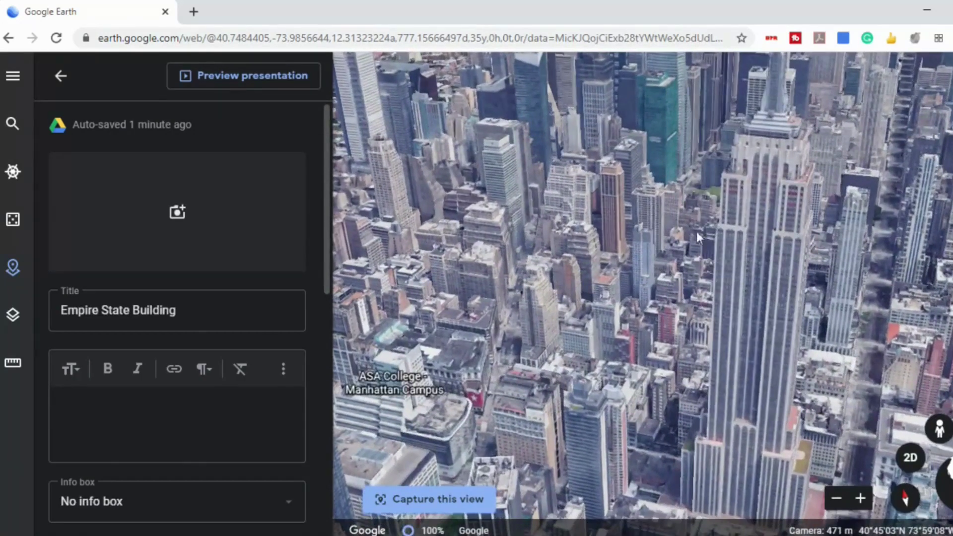
pyautogui.scroll(-3, 709, 223)
pyautogui.moveTo(697, 312); pyautogui.dragTo(644, 277)
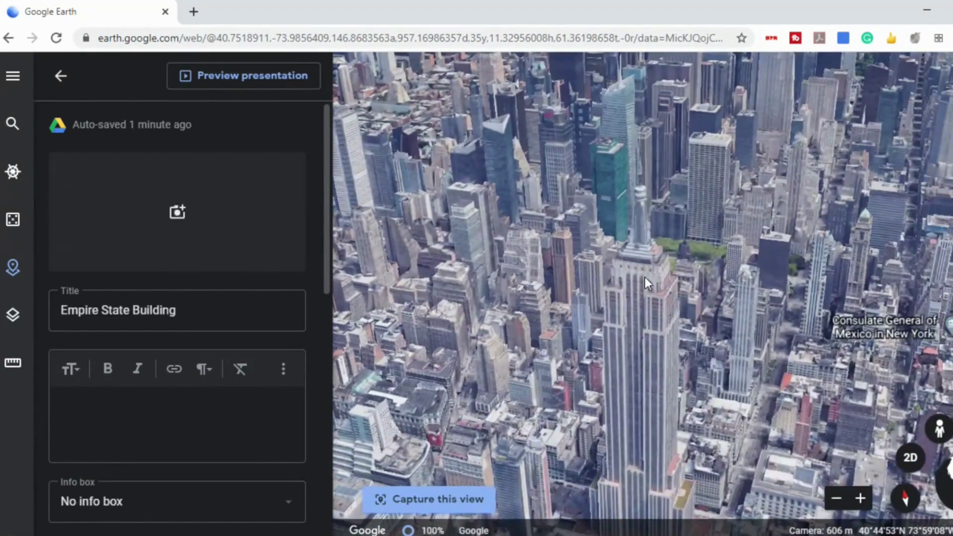
pyautogui.click(926, 434)
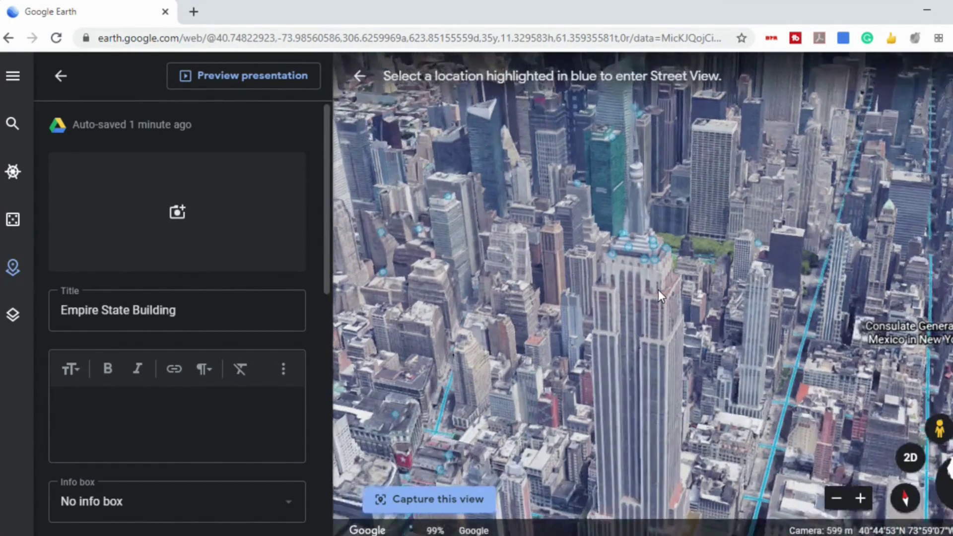
pyautogui.scroll(3, 658, 290)
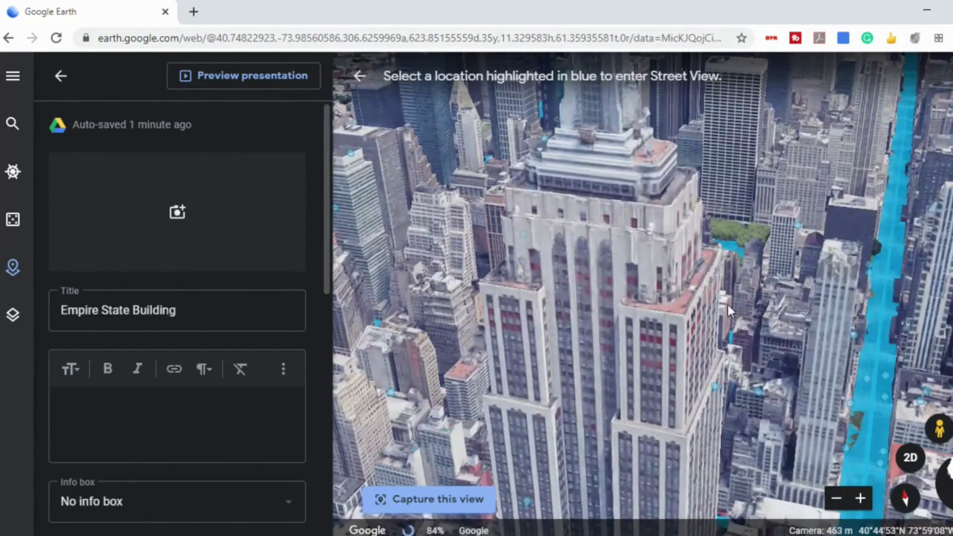
pyautogui.scroll(2, 685, 261)
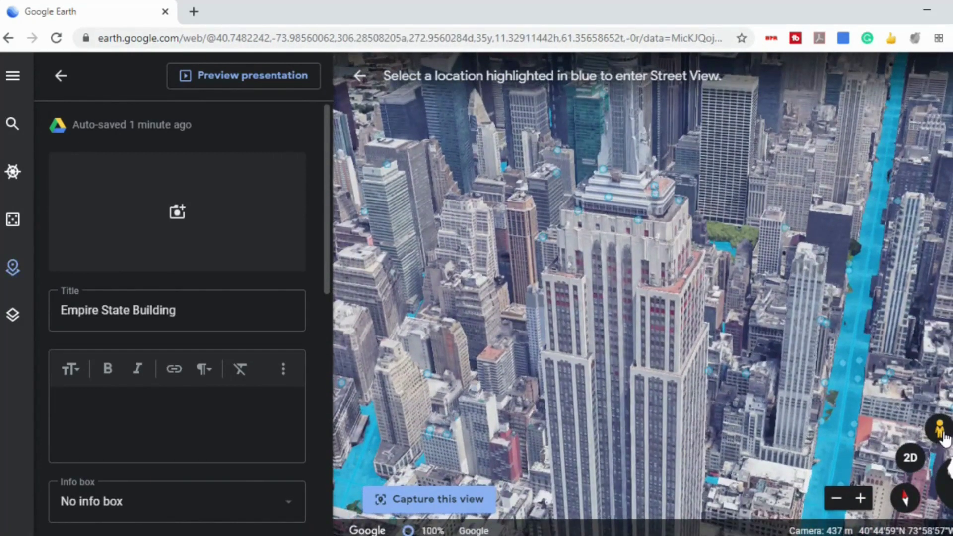
pyautogui.moveTo(943, 436); pyautogui.dragTo(656, 191)
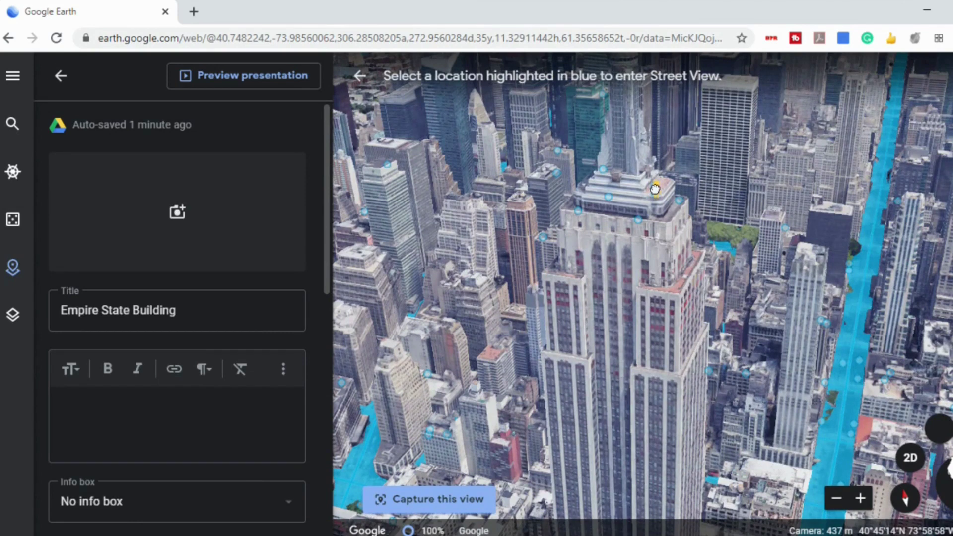
pyautogui.moveTo(654, 187); pyautogui.dragTo(658, 189)
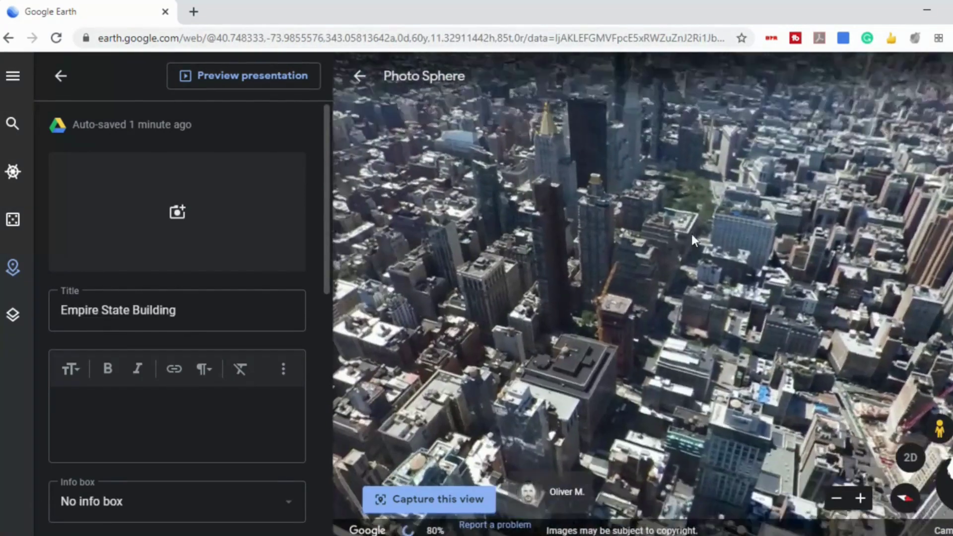
pyautogui.moveTo(691, 234); pyautogui.dragTo(698, 322)
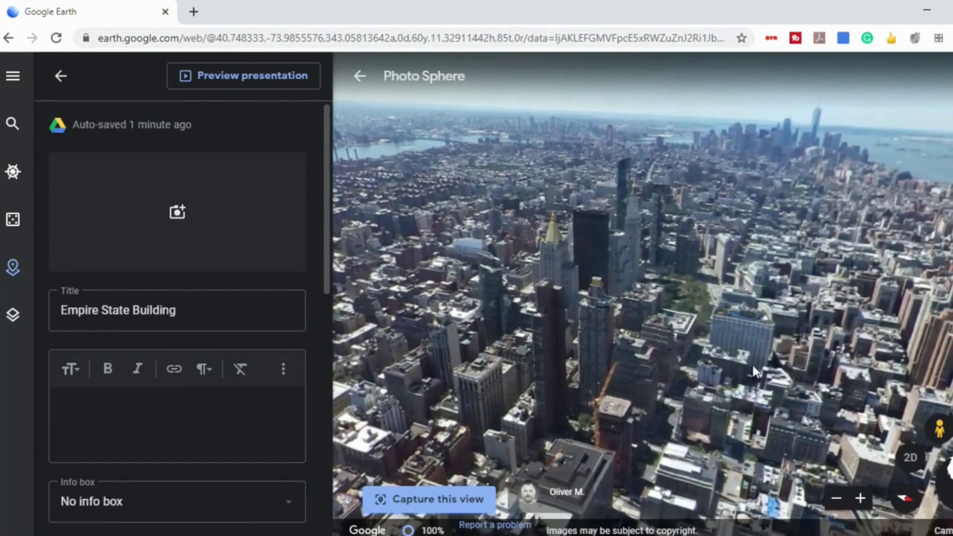
pyautogui.click(459, 500)
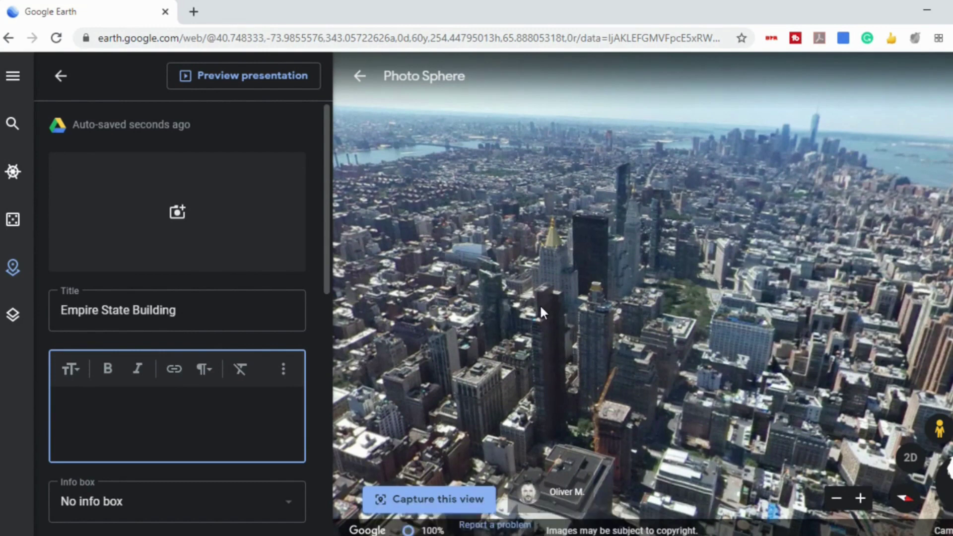
# Step: Return to the NY project and present it, advancing from the Statue of Liberty to the second place
pyautogui.moveTo(679, 267); pyautogui.dragTo(796, 271)
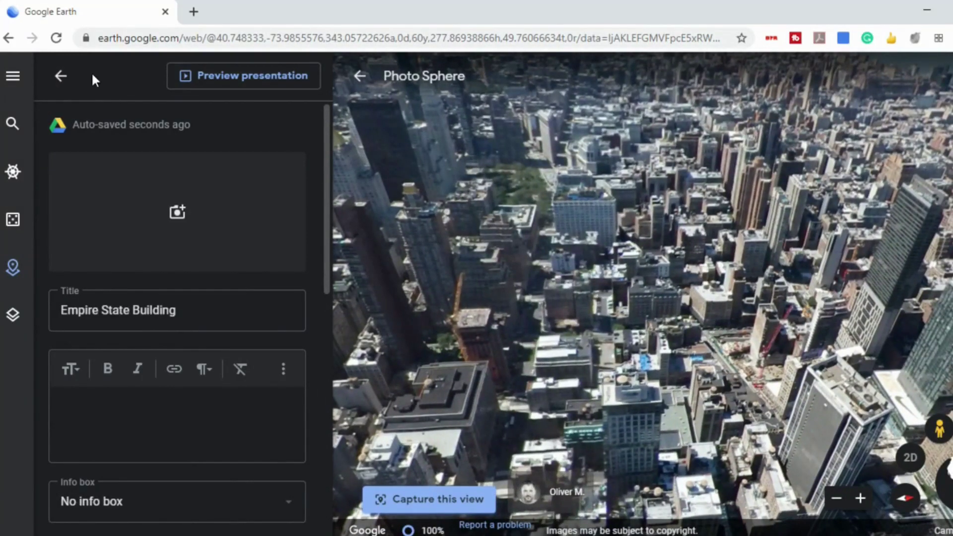
pyautogui.click(60, 77)
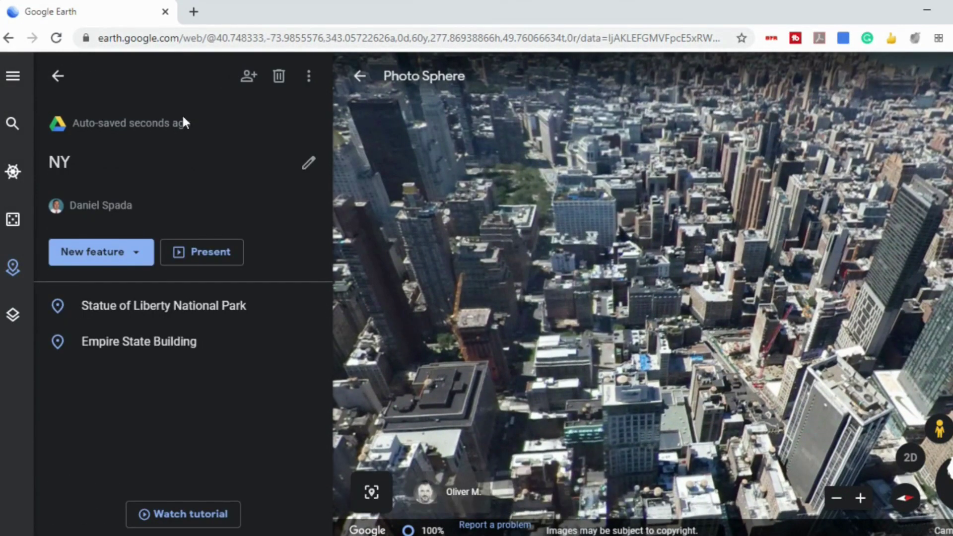
pyautogui.click(193, 248)
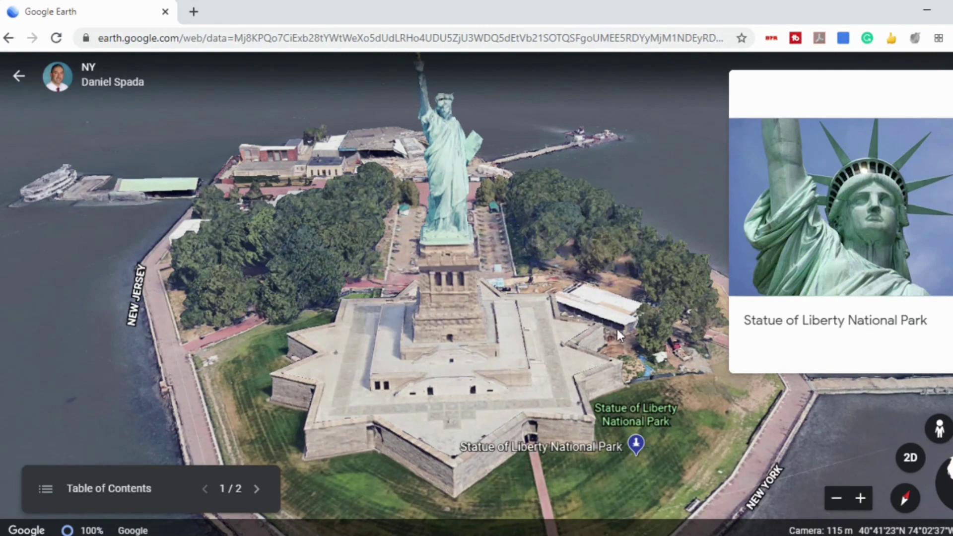
pyautogui.click(256, 489)
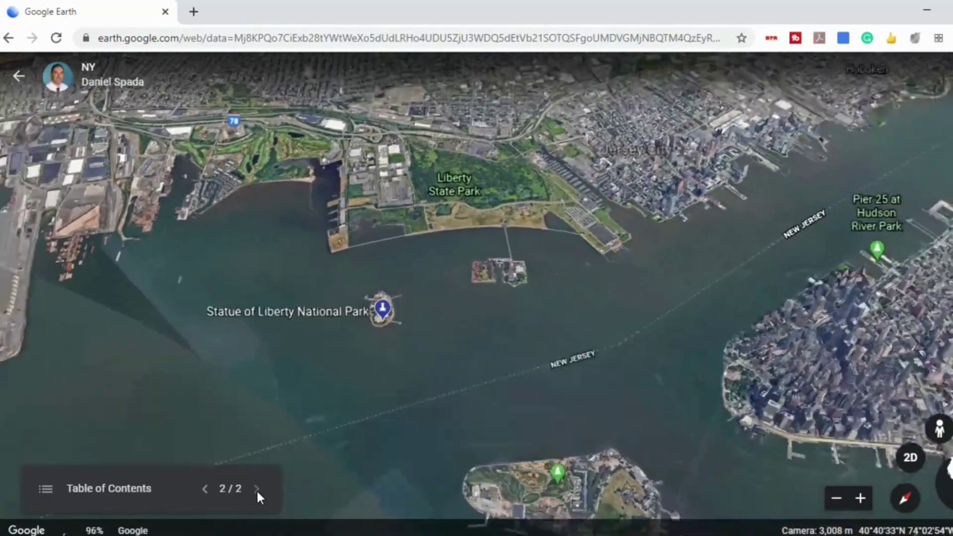
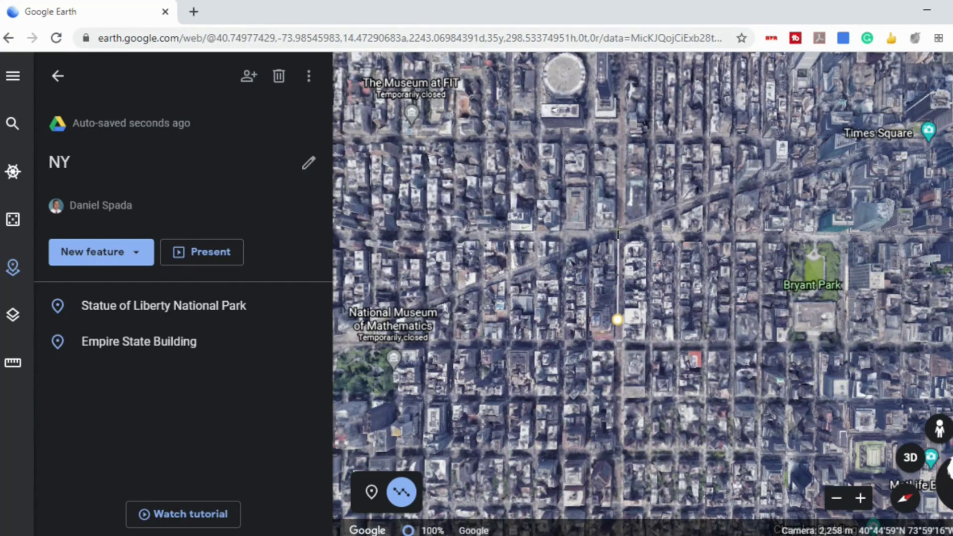
# Step: Finish the line via the street corner to Times Square and save it to the NY project as "Path To Times Square"
pyautogui.click(617, 229)
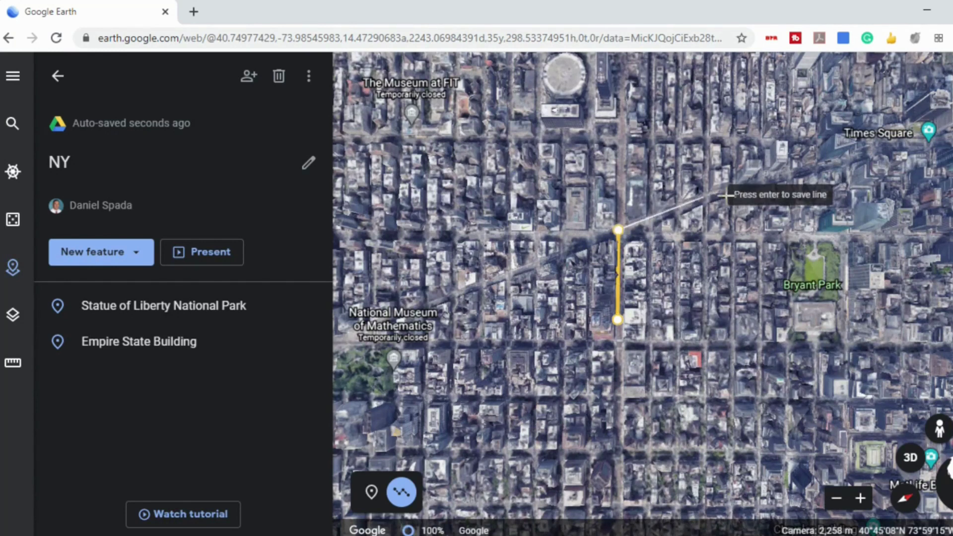
pyautogui.click(926, 141)
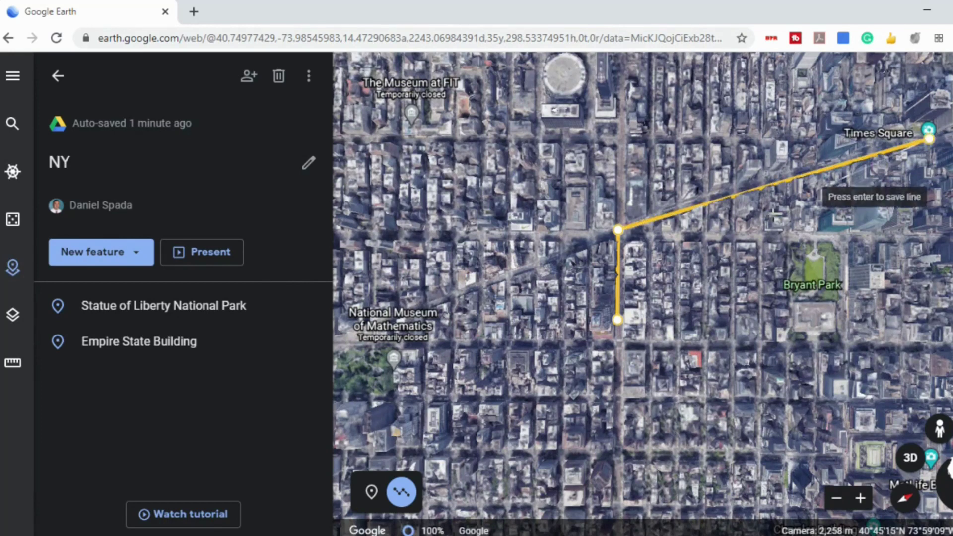
pyautogui.press('Return')
pyautogui.click(537, 268)
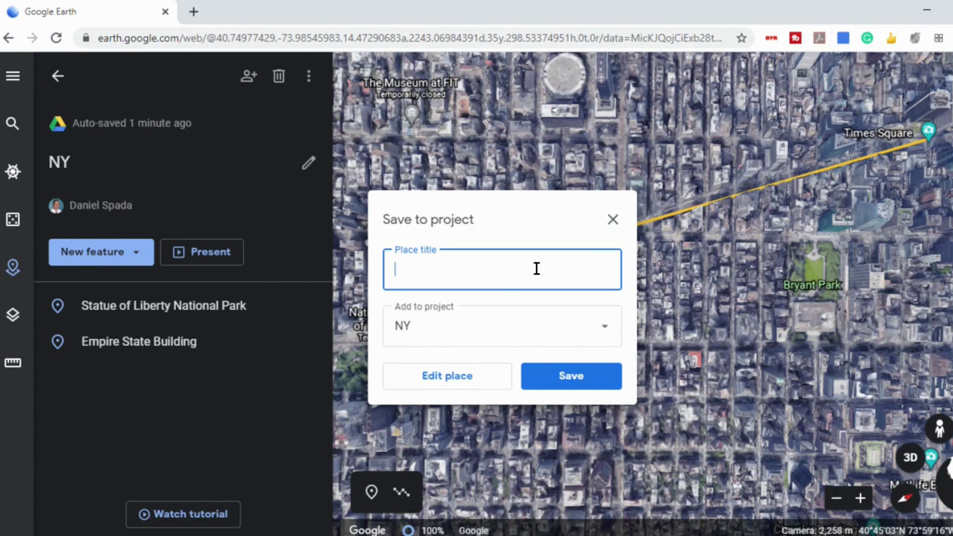
pyautogui.write('Path To Times Square')
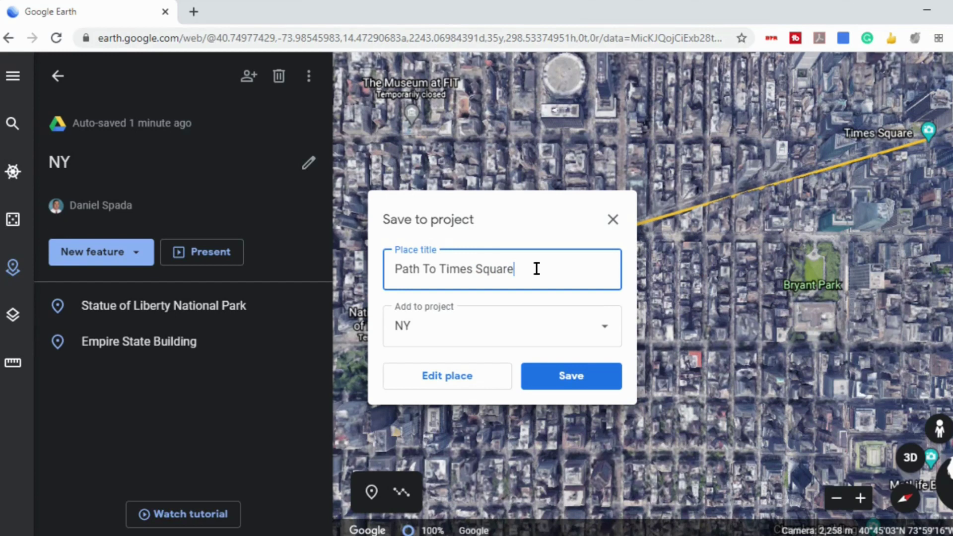
pyautogui.press('Return')
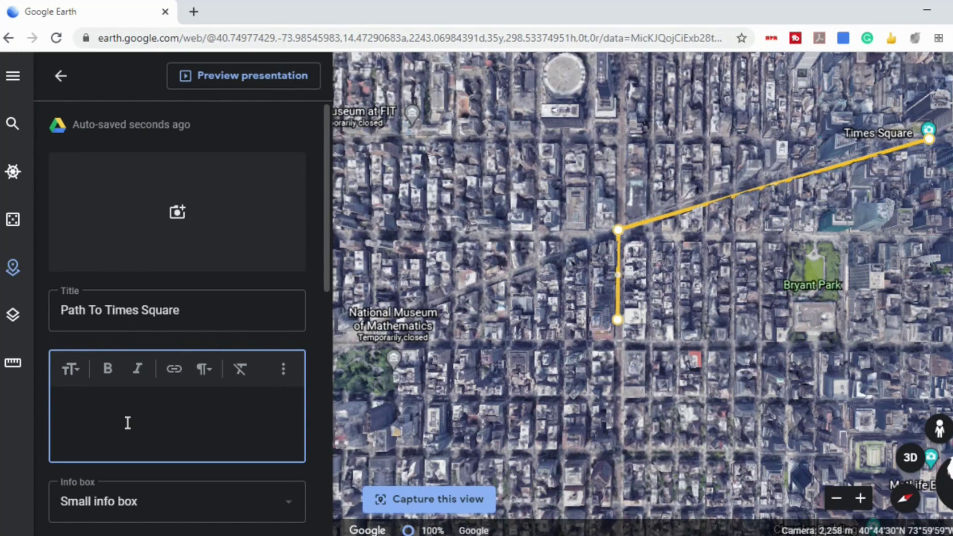
# Step: Describe the path as "This is the path to Times Square" and return to the NY project
pyautogui.write('This is the path to Times')
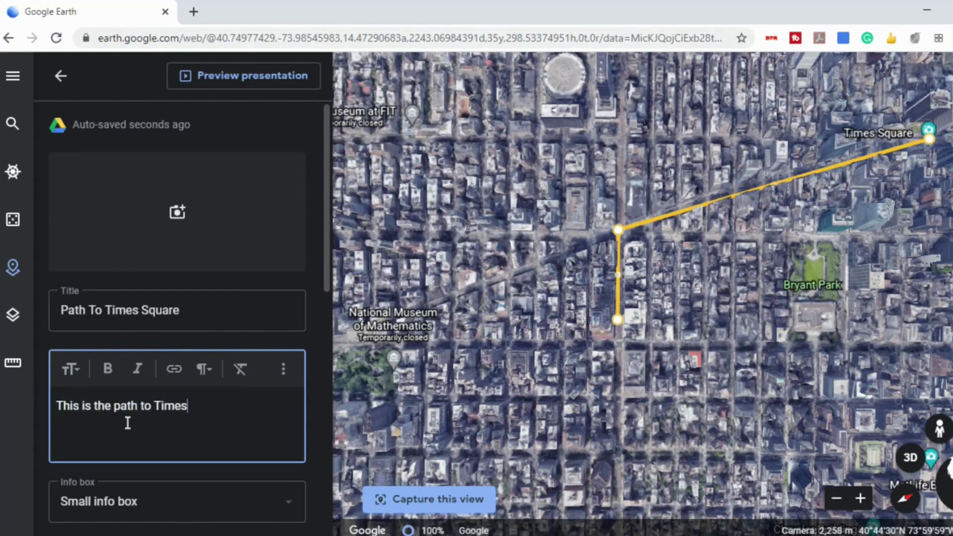
pyautogui.write(' Square')
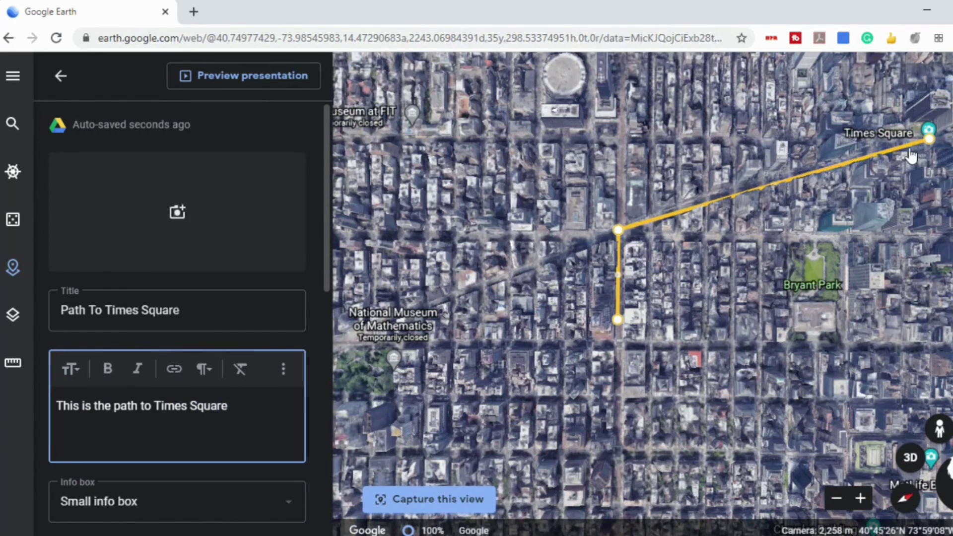
pyautogui.click(61, 76)
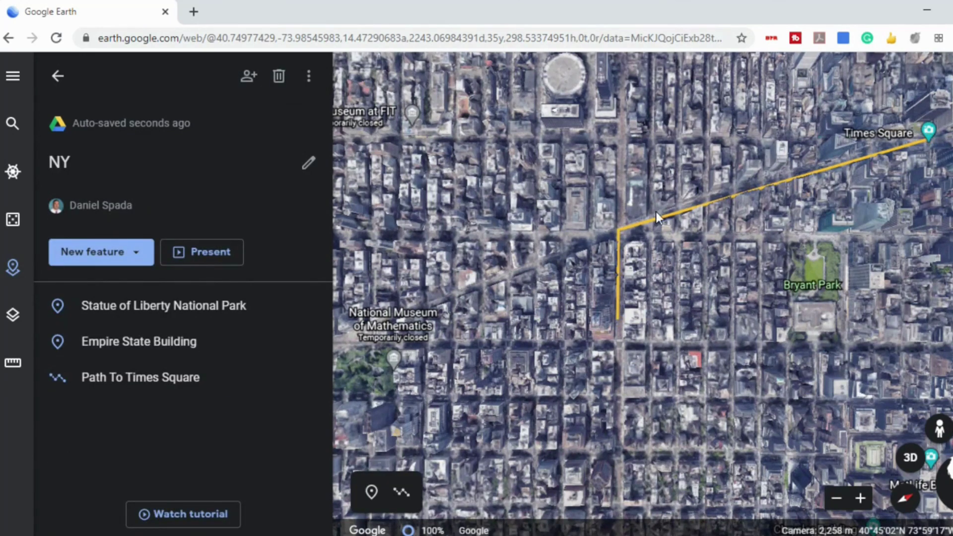
# Step: Present the NY project from the Statue of Liberty through the Empire State Building view to the path to Times Square
pyautogui.click(199, 254)
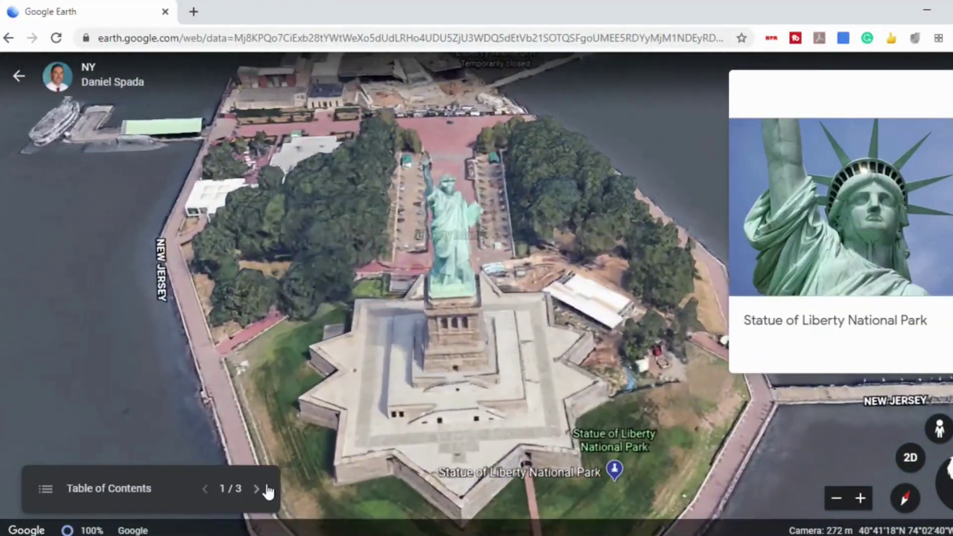
pyautogui.click(257, 489)
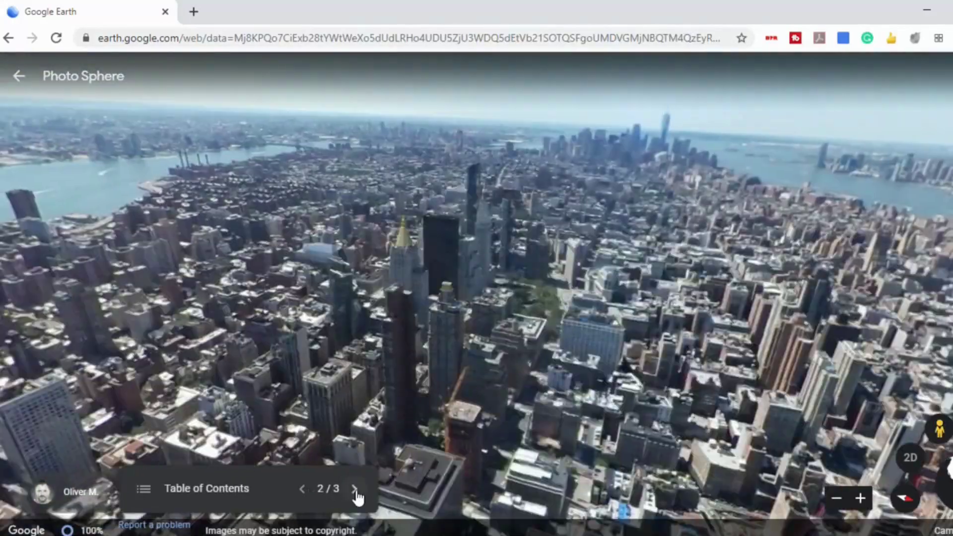
pyautogui.click(355, 489)
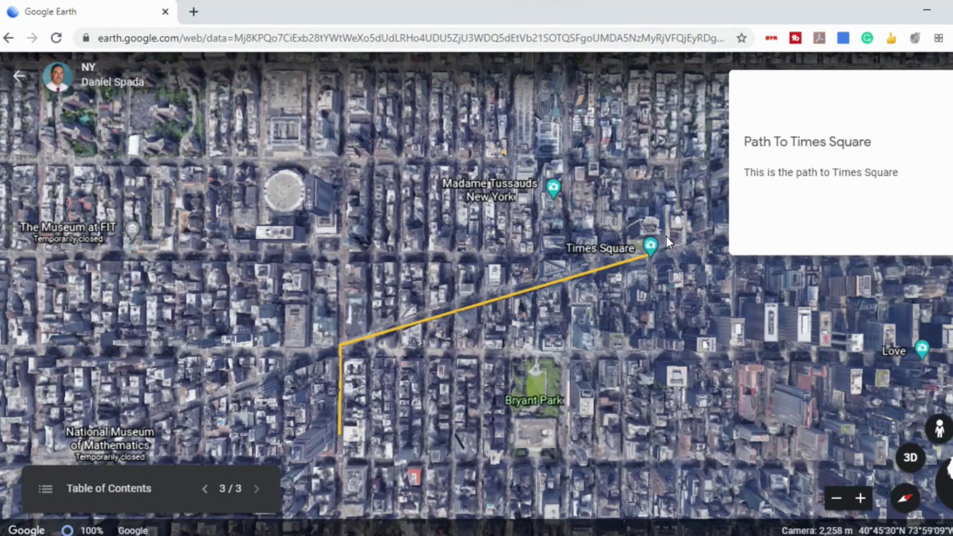
# Step: Open the Times Square place from the presentation and examine its surrounding buildings up close in 3D
pyautogui.click(649, 246)
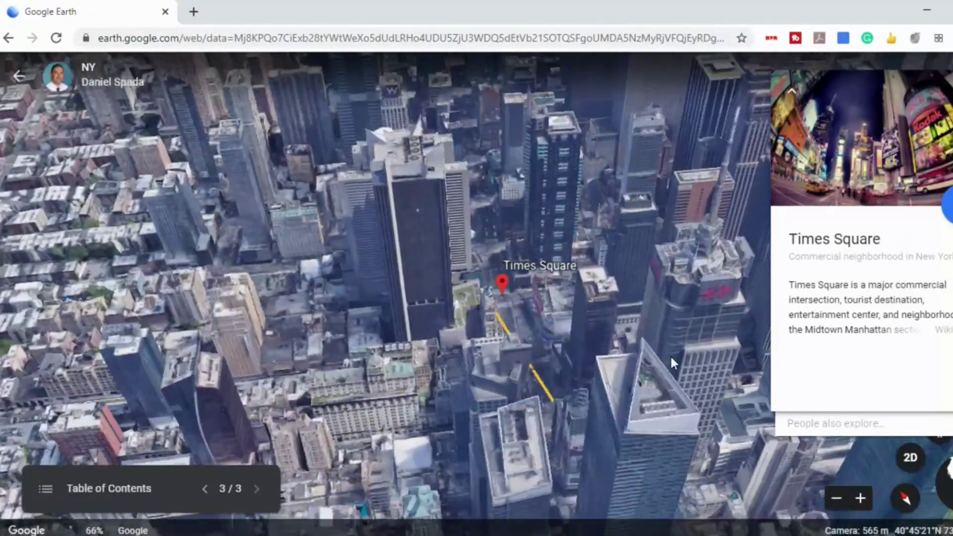
pyautogui.moveTo(627, 359)
pyautogui.mouseDown()
pyautogui.moveTo(565, 443)
pyautogui.moveTo(489, 457)
pyautogui.mouseUp()
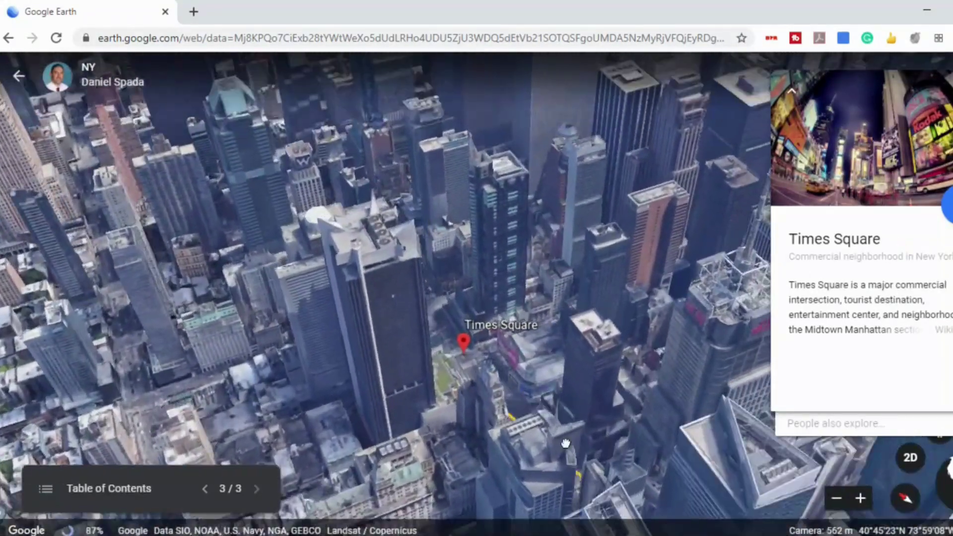
pyautogui.scroll(5, 535, 421)
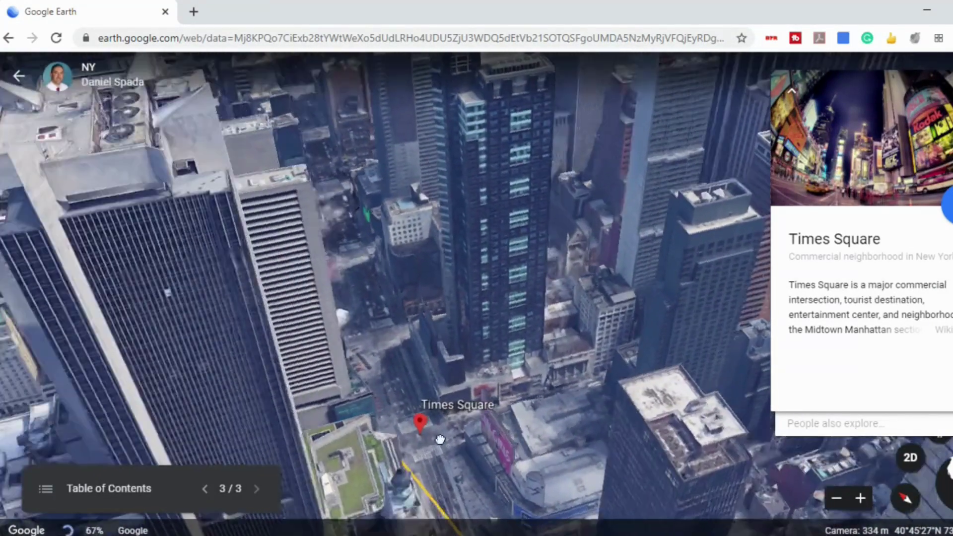
pyautogui.scroll(2, 440, 438)
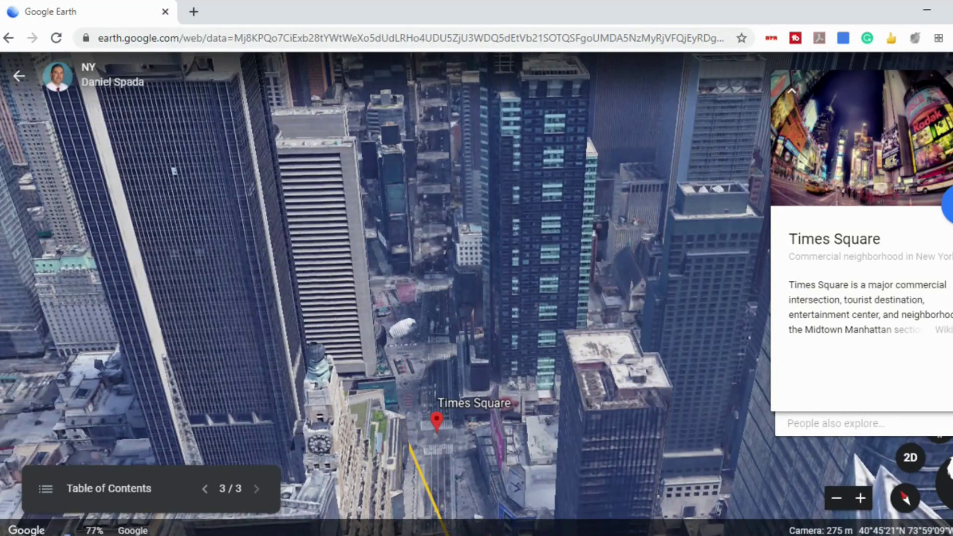
pyautogui.moveTo(940, 432)
pyautogui.mouseDown()
pyautogui.moveTo(585, 402)
pyautogui.moveTo(425, 415)
pyautogui.mouseUp()
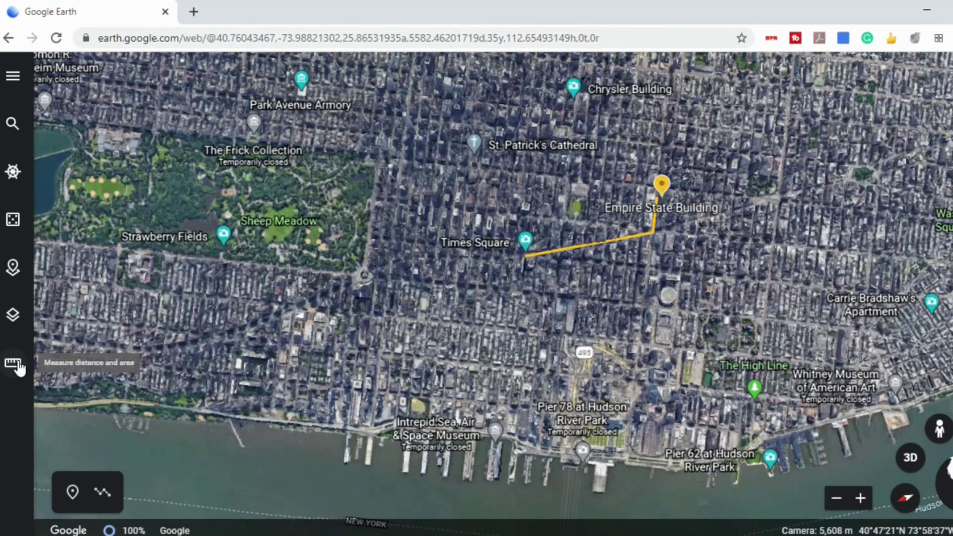
# Step: Measure the distance along the drawn path from the Empire State Building via its corner to Times Square, in miles
pyautogui.scroll(3, 630, 276)
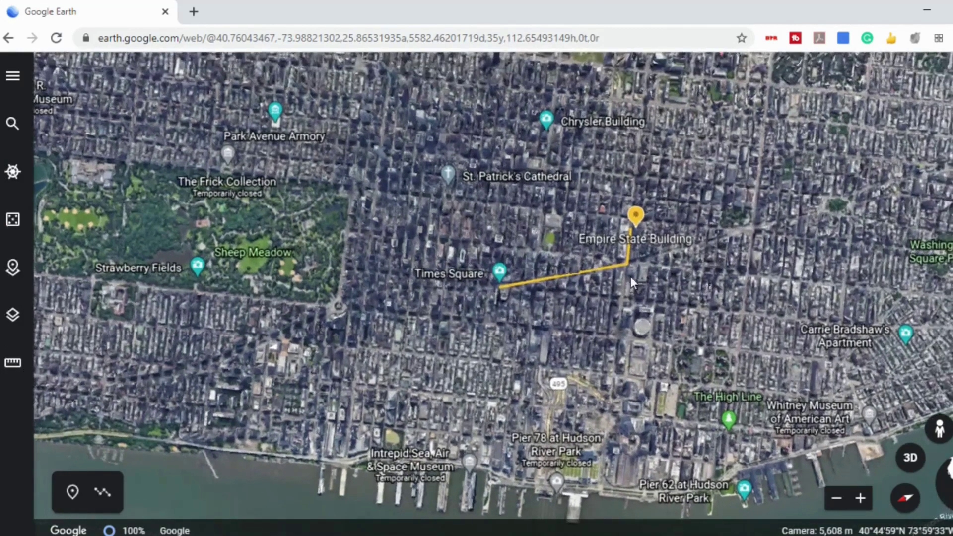
pyautogui.scroll(2, 594, 293)
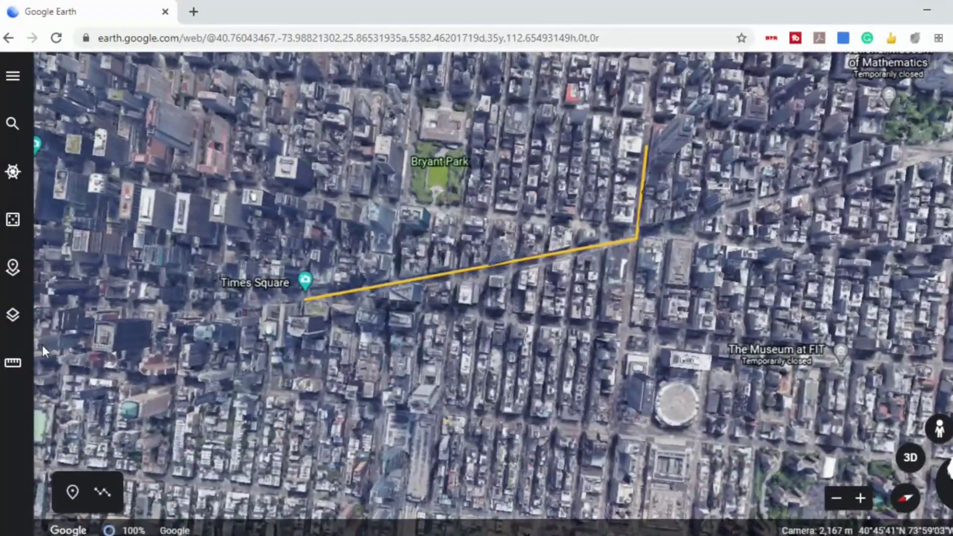
pyautogui.click(13, 364)
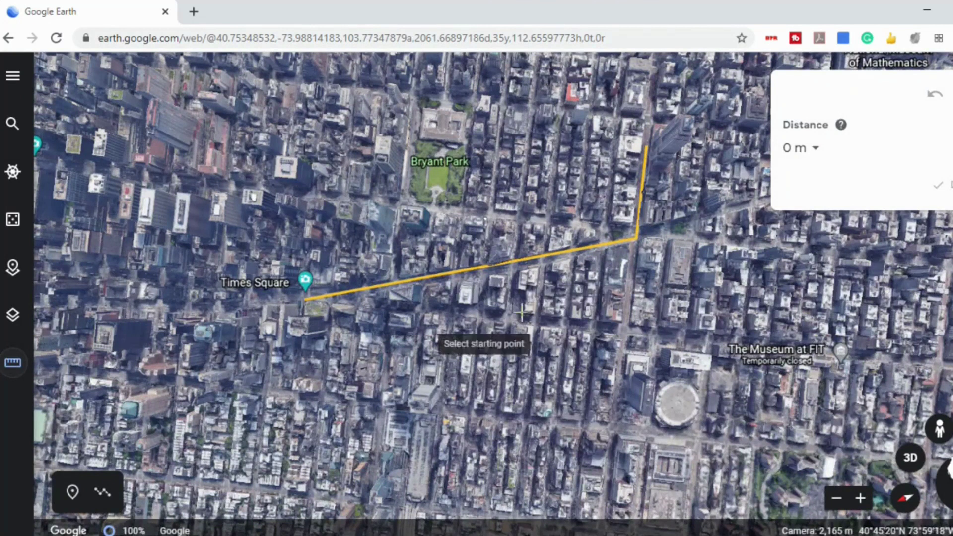
pyautogui.click(645, 146)
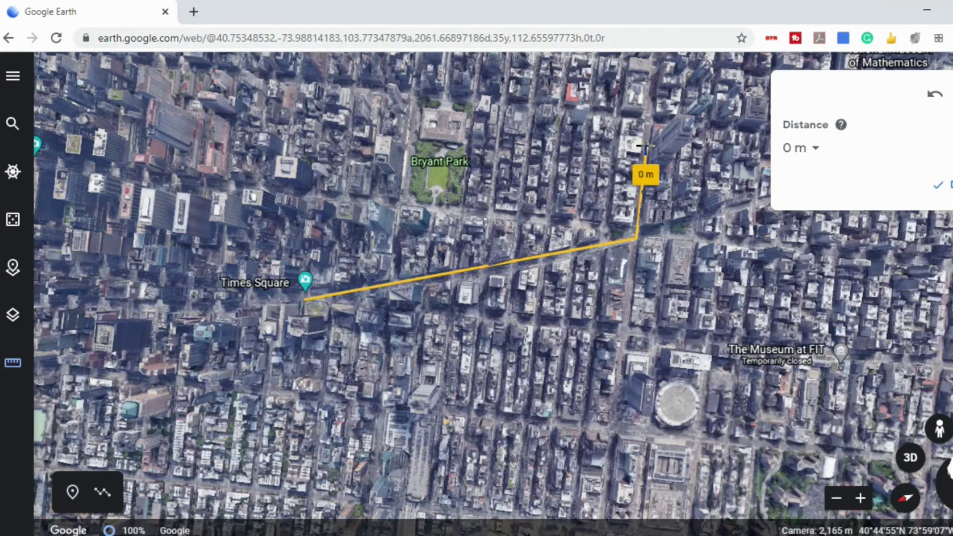
pyautogui.click(636, 238)
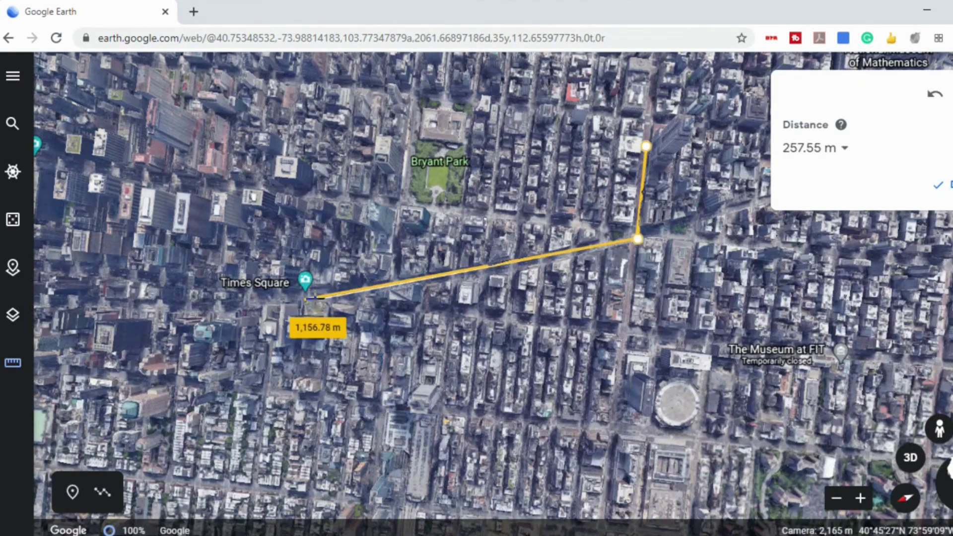
pyautogui.click(307, 299)
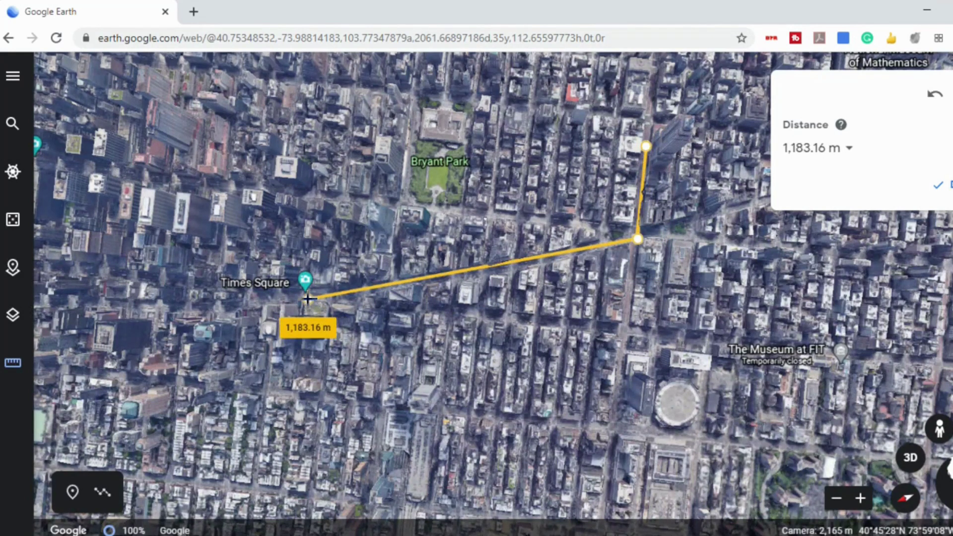
pyautogui.click(308, 298)
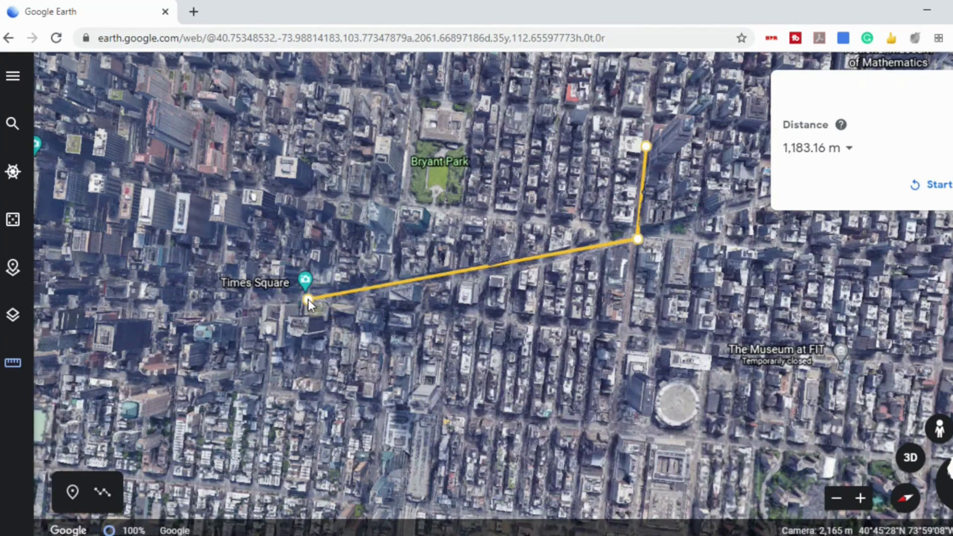
pyautogui.click(849, 149)
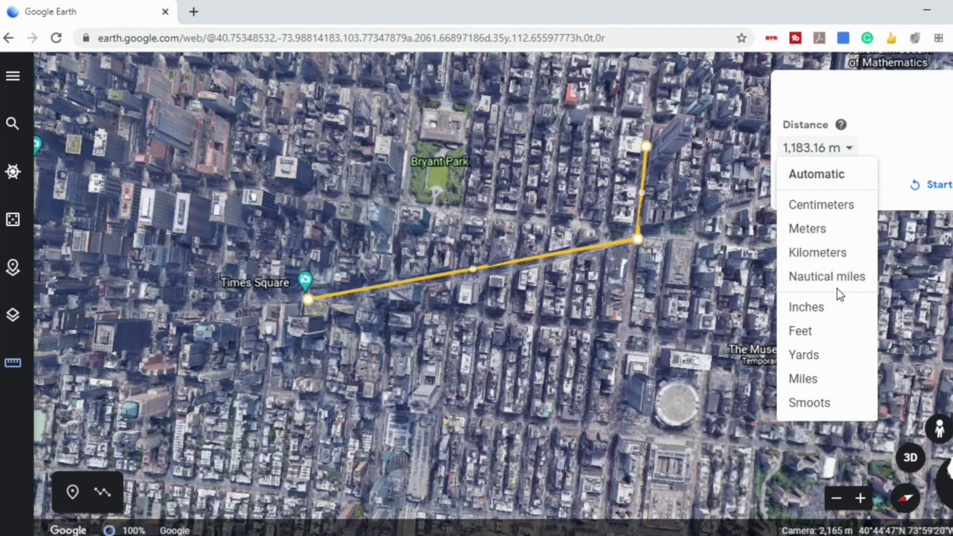
pyautogui.click(808, 378)
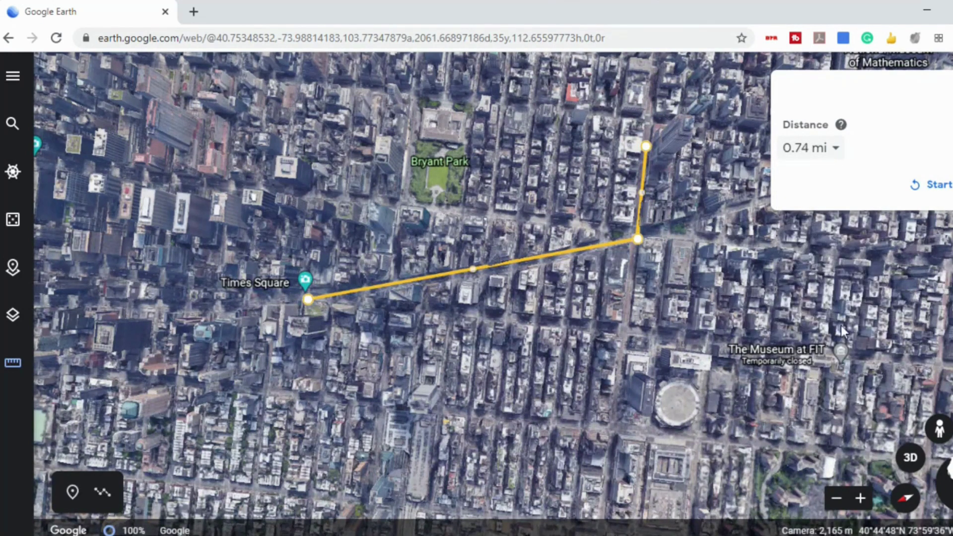
# Step: Measure a closed area from the Empire State Building via the path corner, Times Square and a point beyond Bryant Park
pyautogui.click(303, 299)
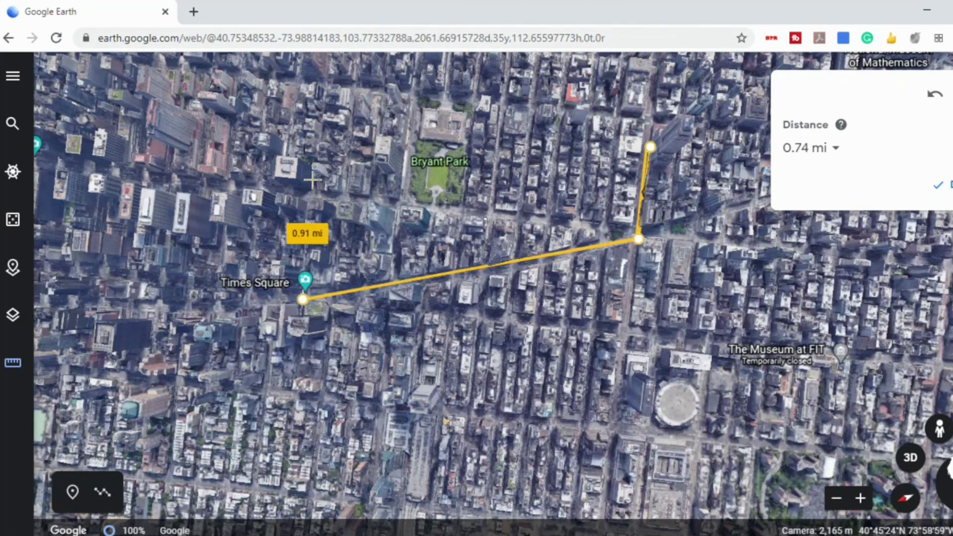
pyautogui.click(323, 83)
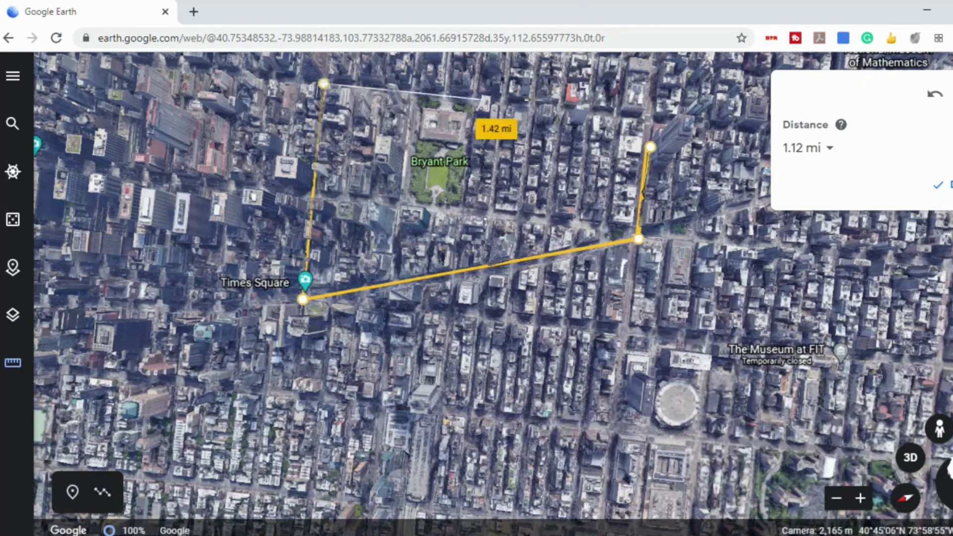
pyautogui.click(650, 147)
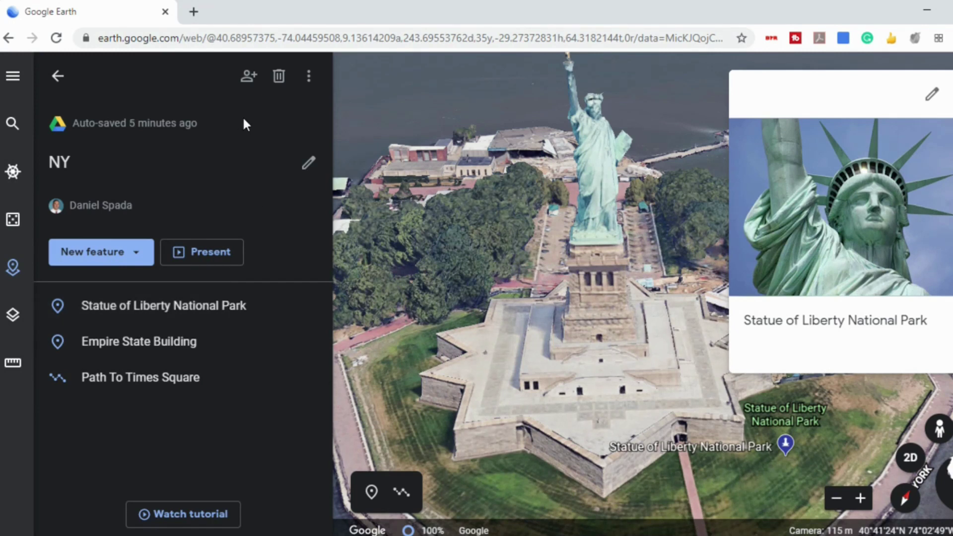
# Step: Share the NY project under the owner's profile and generate a shareable link for it
pyautogui.click(246, 85)
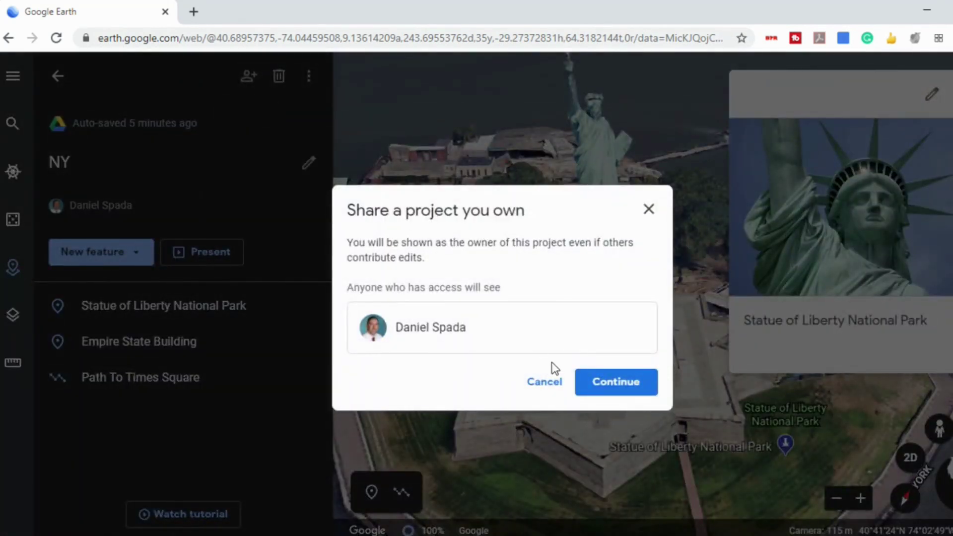
pyautogui.click(598, 382)
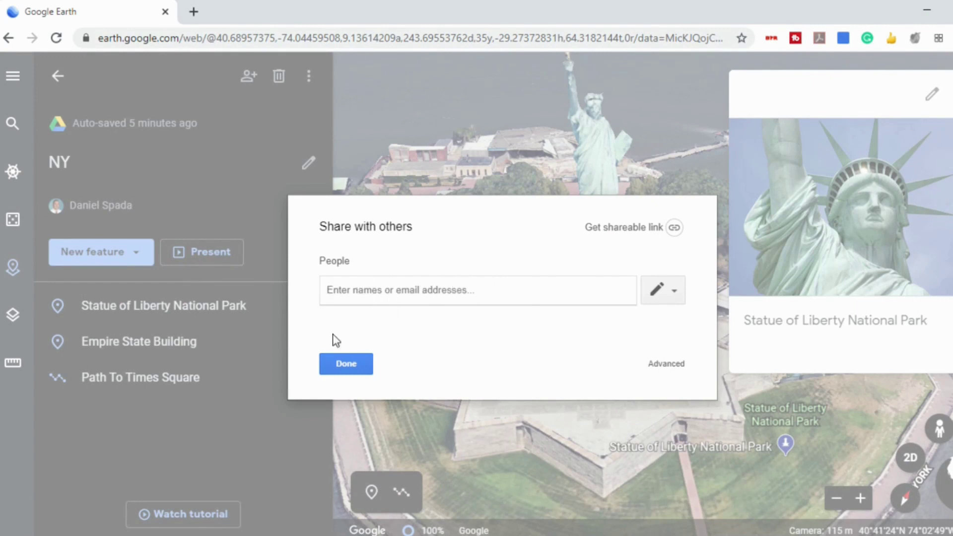
pyautogui.click(675, 232)
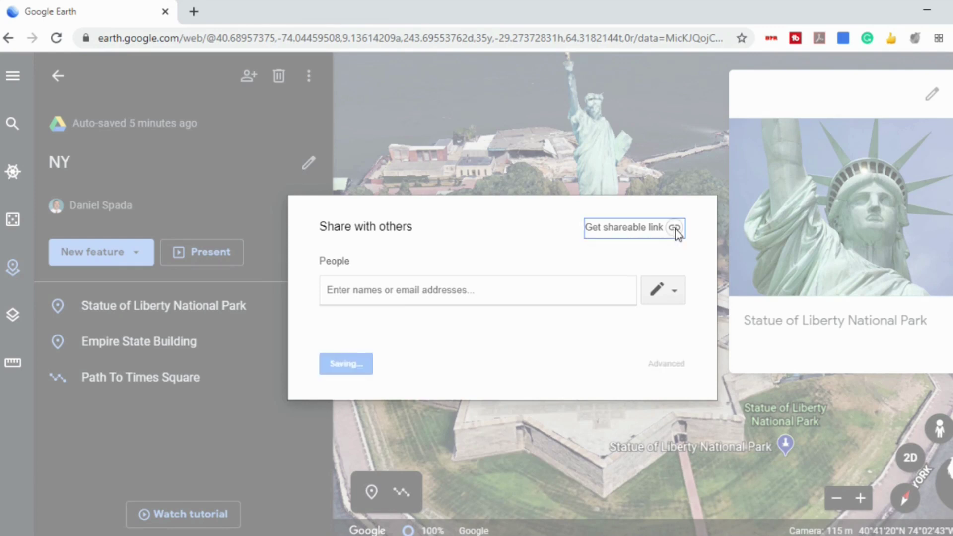